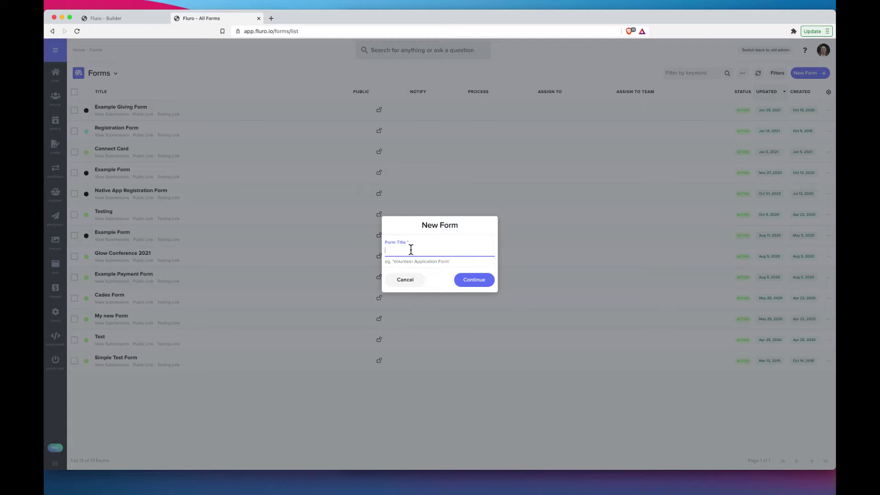
- Create the form "Custom Field Registration Form" and delete its Date of Birth, Gender and Phone Number fields
left_click(481, 283)
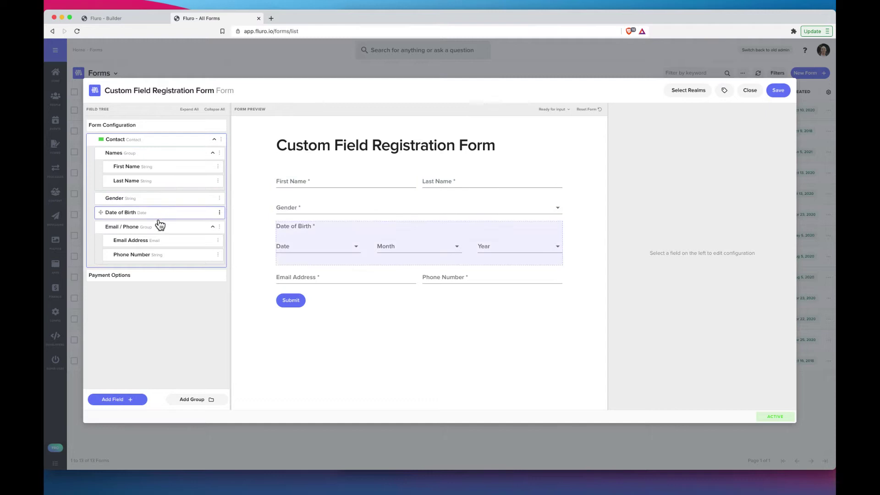
left_click(220, 212)
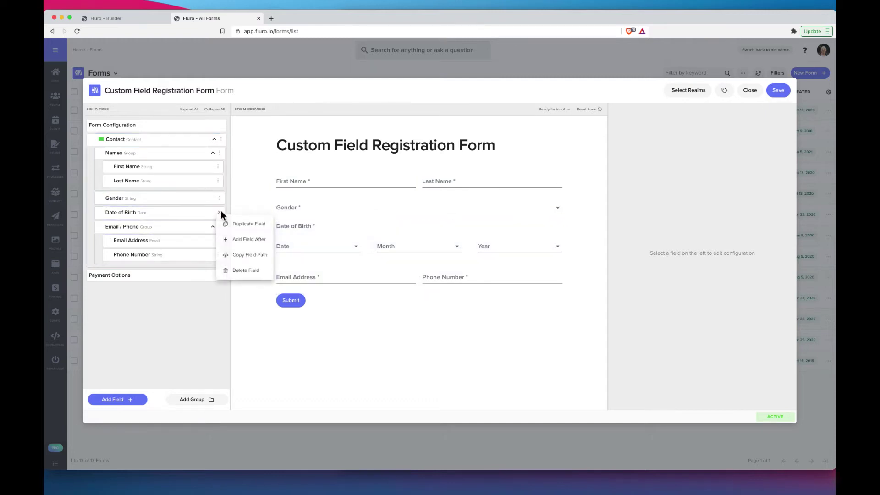
left_click(231, 269)
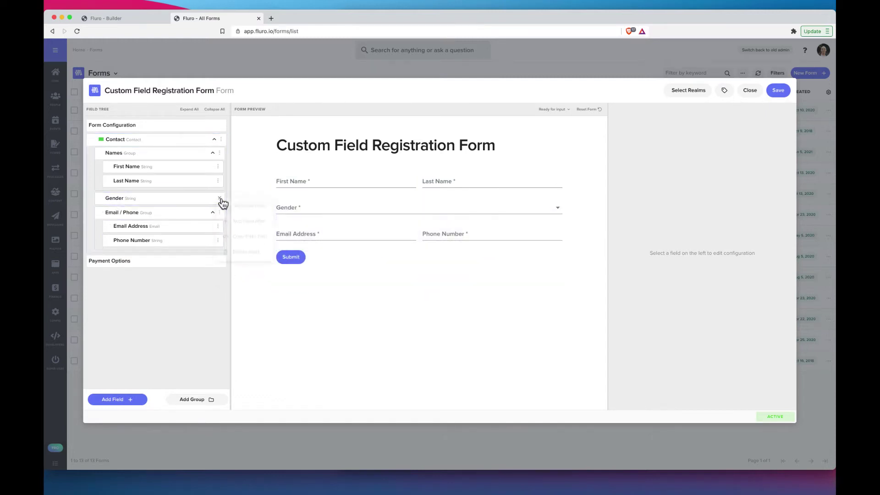
left_click(220, 197)
left_click(238, 259)
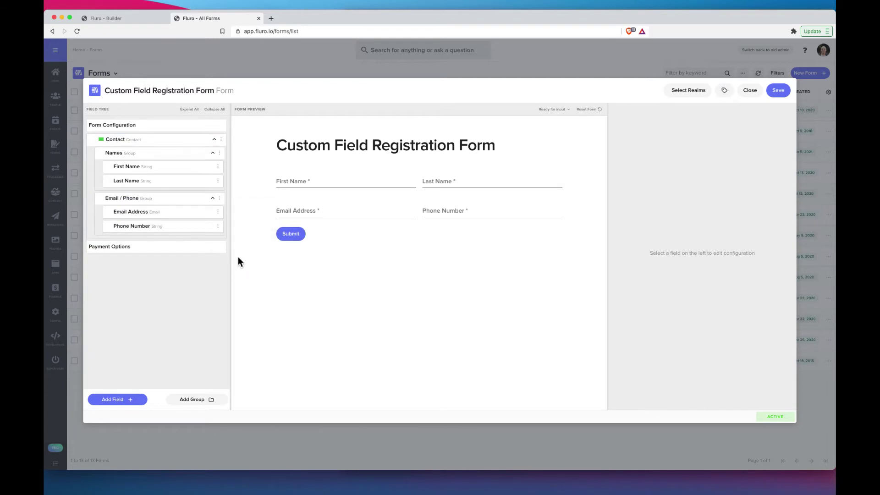
left_click(218, 226)
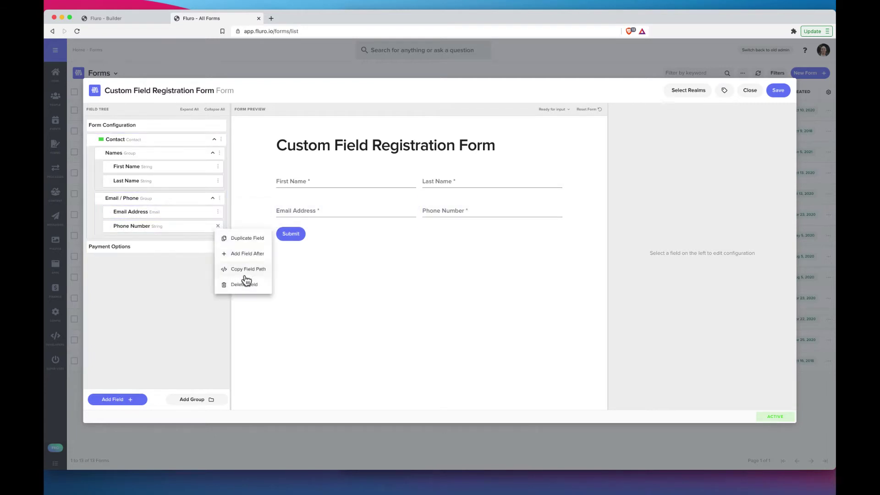
left_click(234, 284)
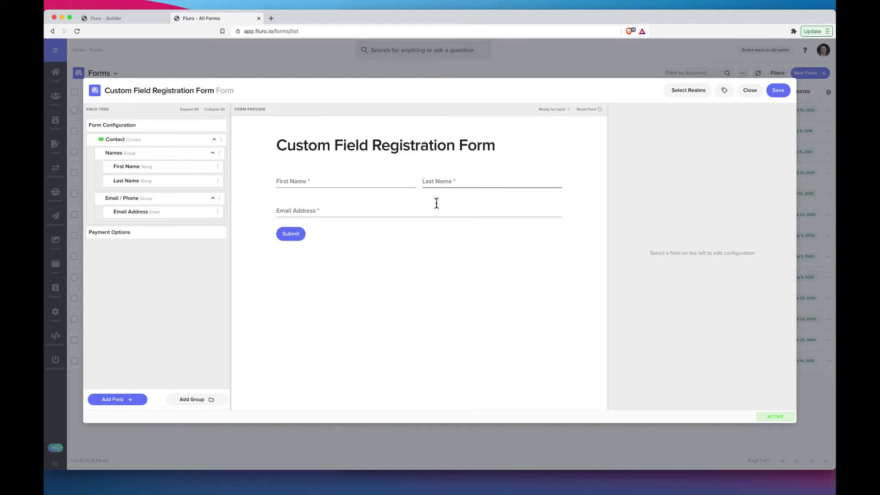
- Set the Contact field's maximum answers to 0
left_click(151, 146)
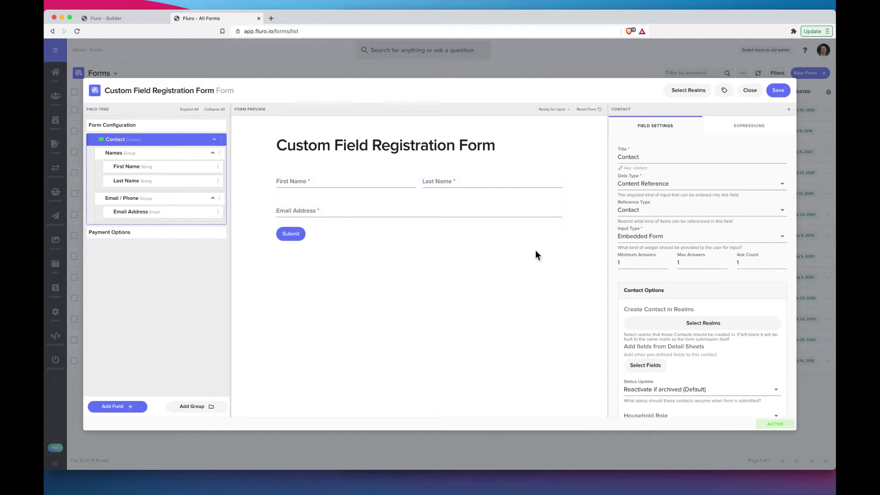
scroll(686, 196, "down", 2)
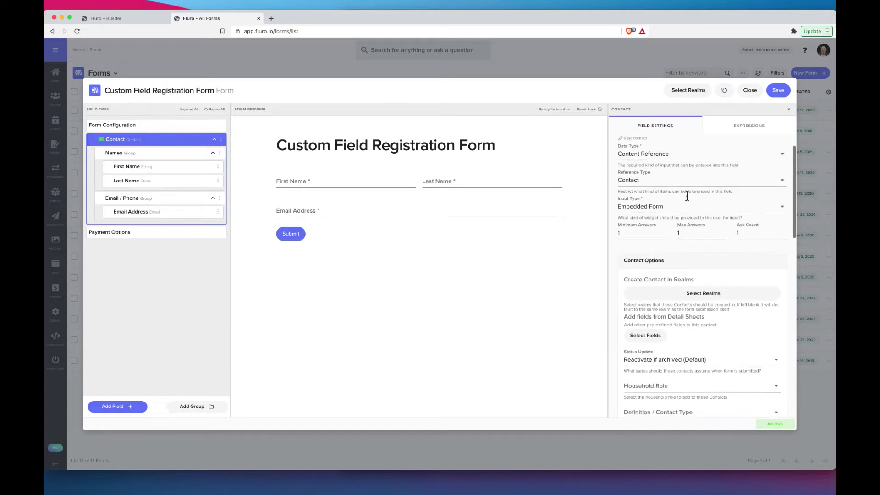
scroll(687, 196, "up", 2)
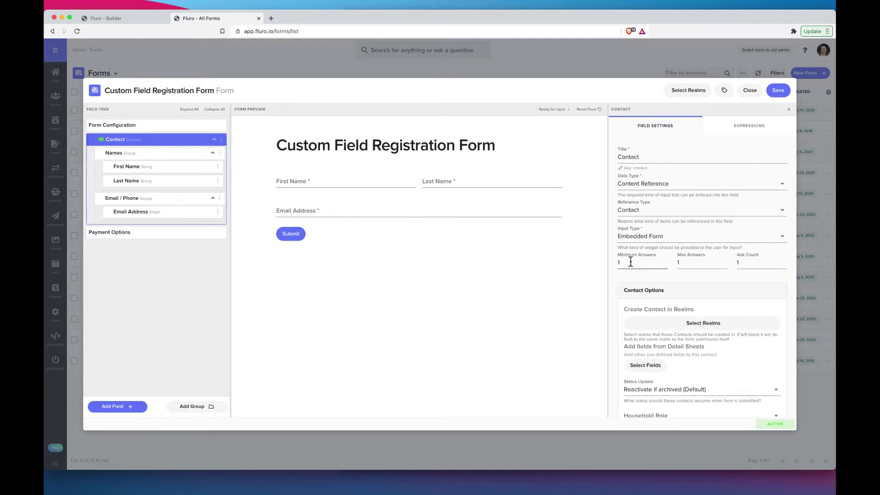
double_click(693, 262)
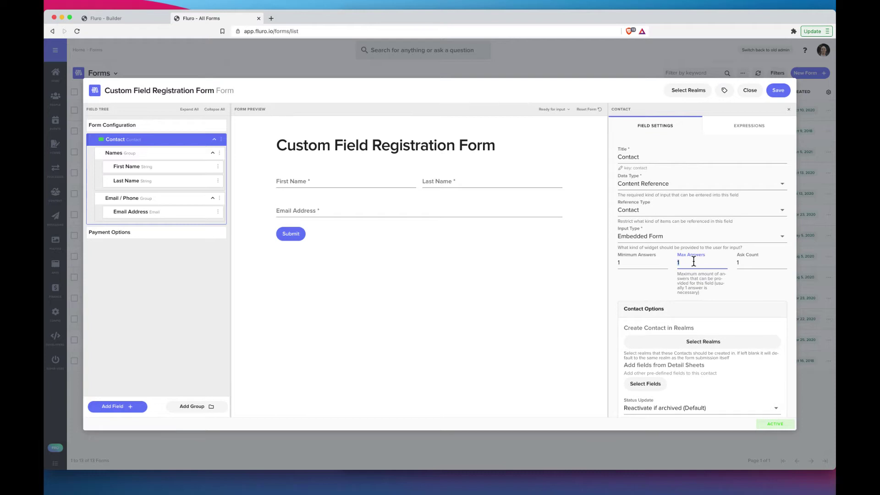
type("0")
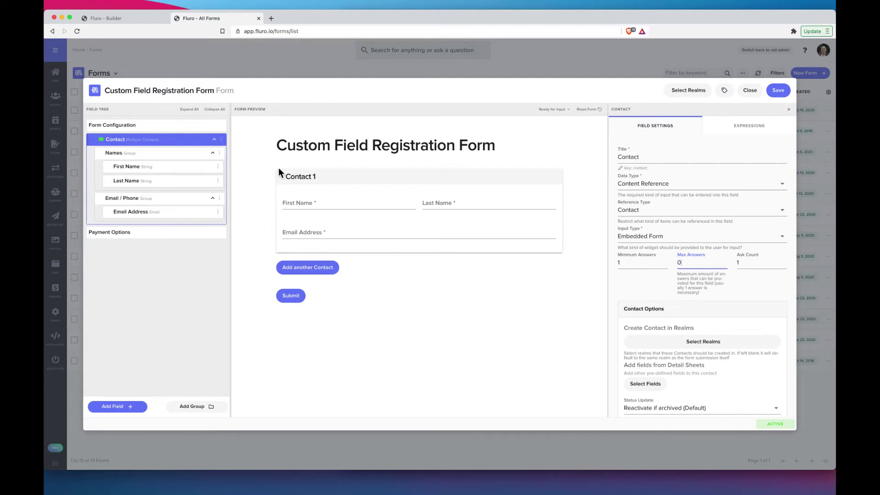
- Test the repeatable Contact section in the form preview by adding two more contacts and removing the third
left_click(316, 269)
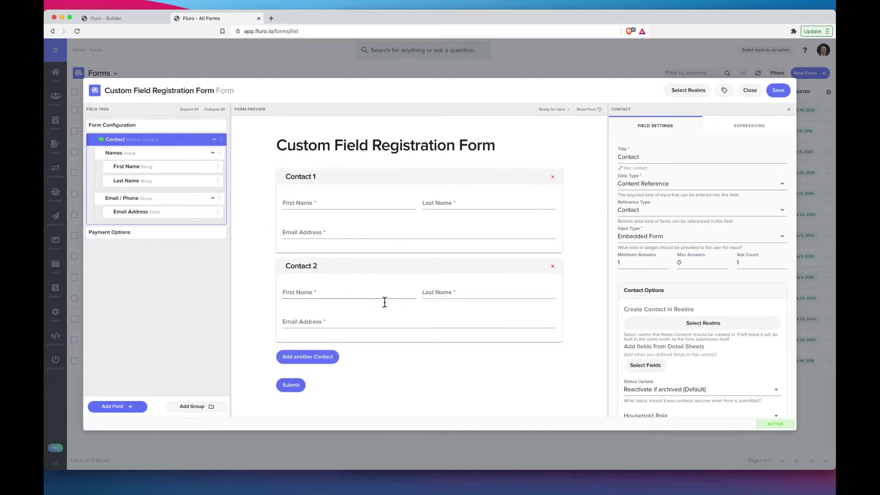
left_click(319, 357)
scroll(529, 346, "down", 2)
scroll(528, 343, "down", 1)
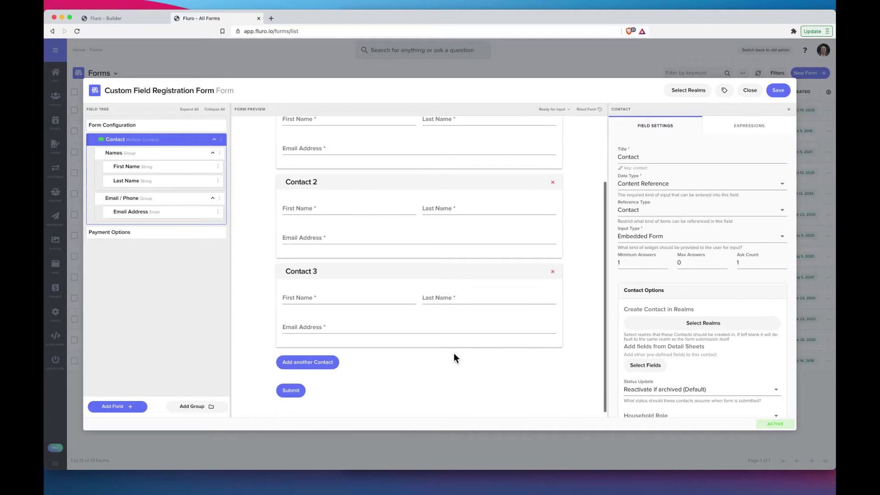
left_click(552, 272)
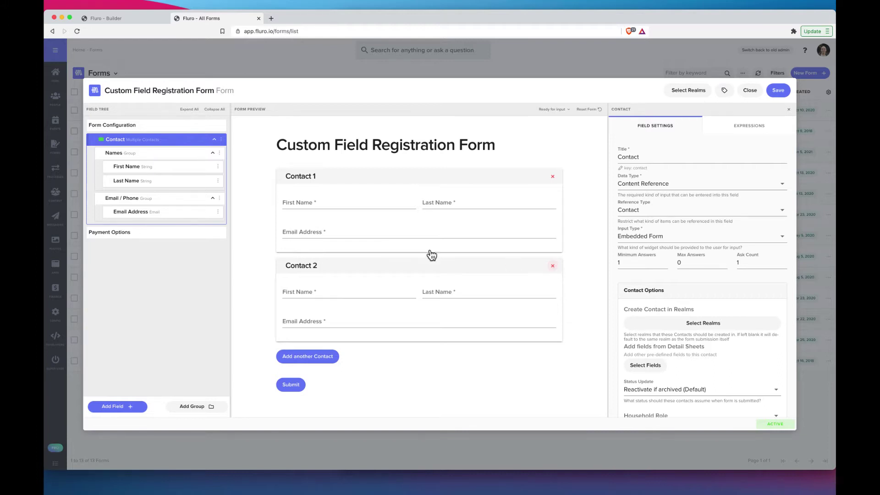
- Require payment for the form and select "Testing Stripe Not Real thing" as the payment gateway
left_click(134, 234)
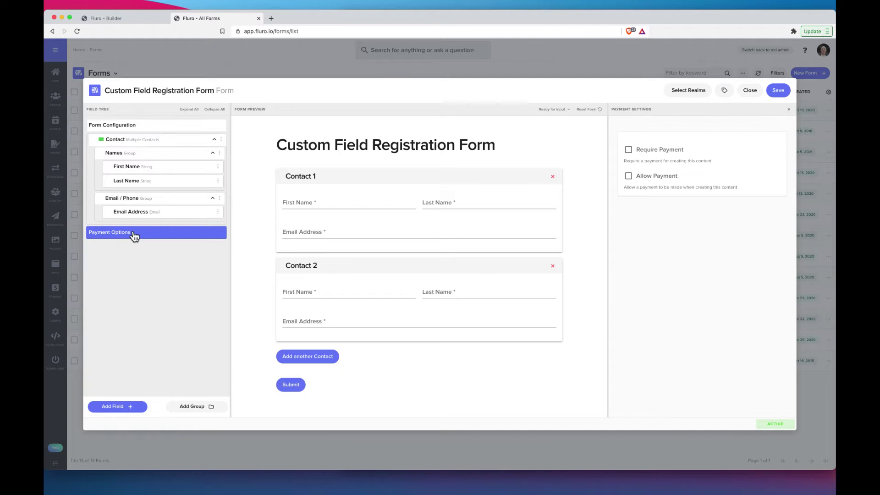
left_click(628, 150)
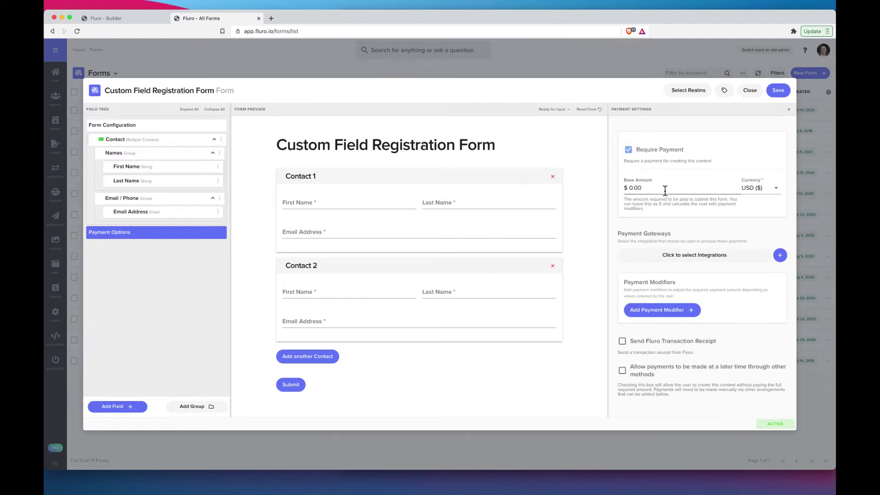
left_click(683, 255)
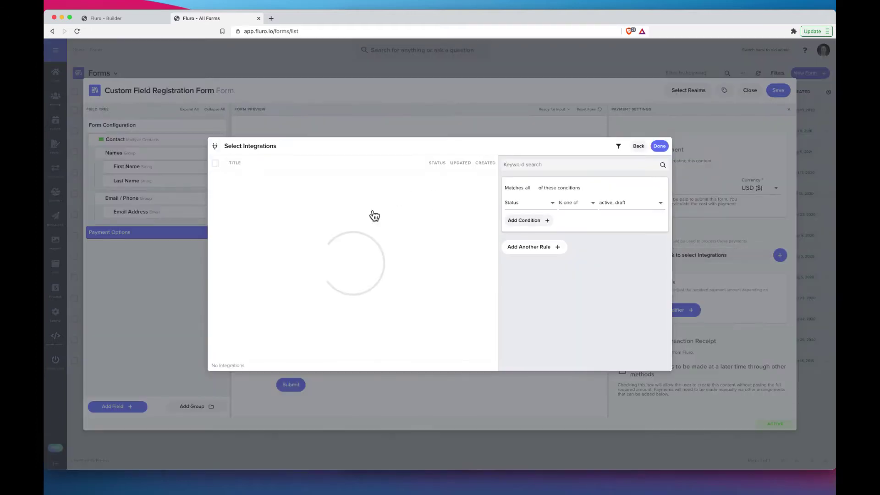
left_click(315, 187)
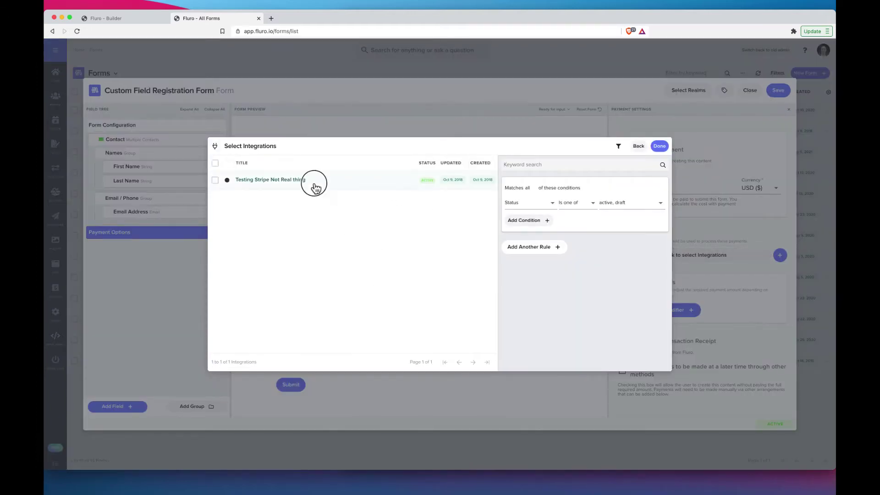
left_click(663, 146)
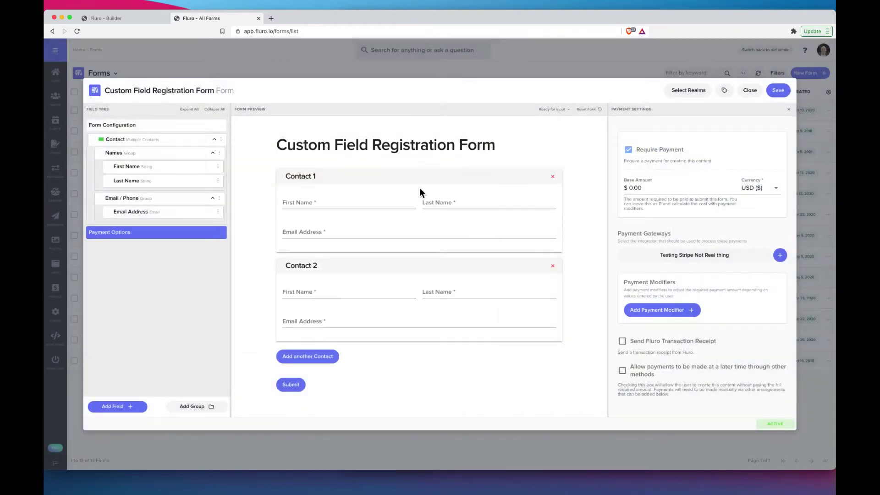
- Add a payment modifier titled "Tickets" that uses the Add operation
left_click(653, 310)
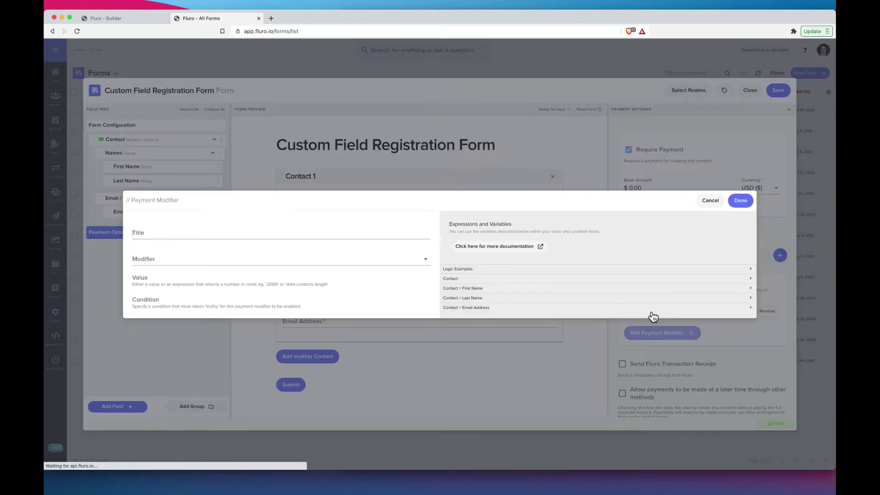
type("Tickets")
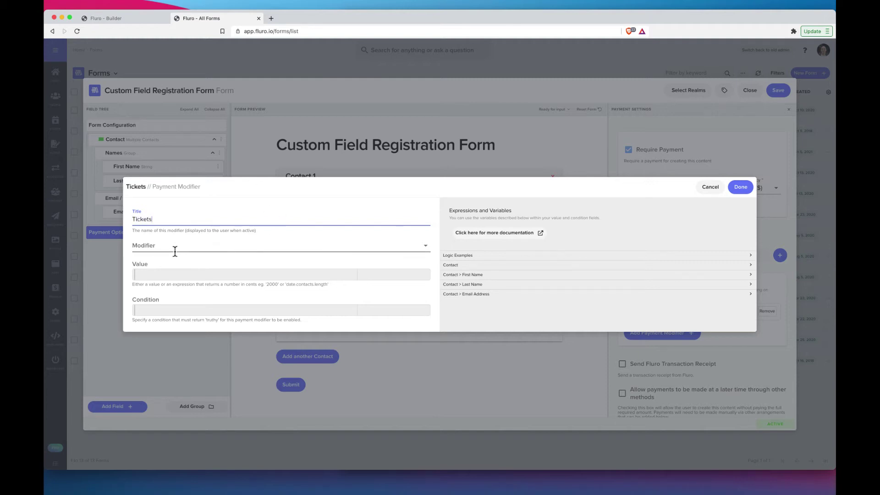
left_click(175, 247)
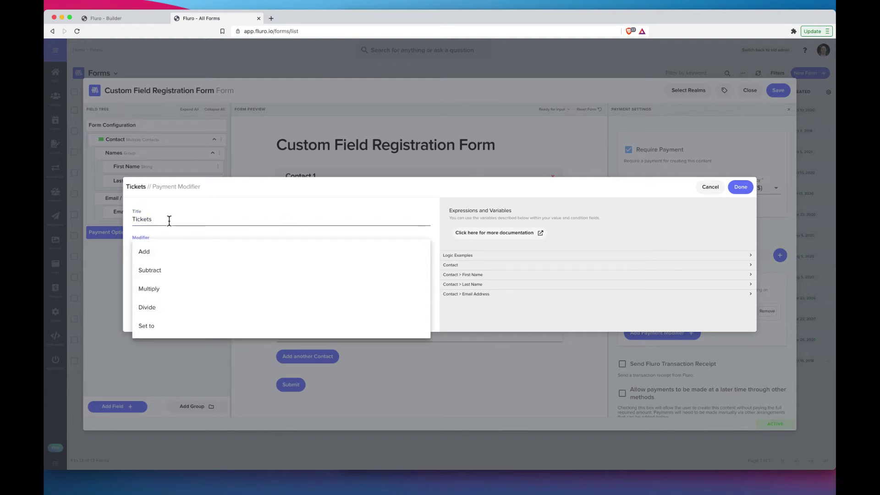
left_click(165, 252)
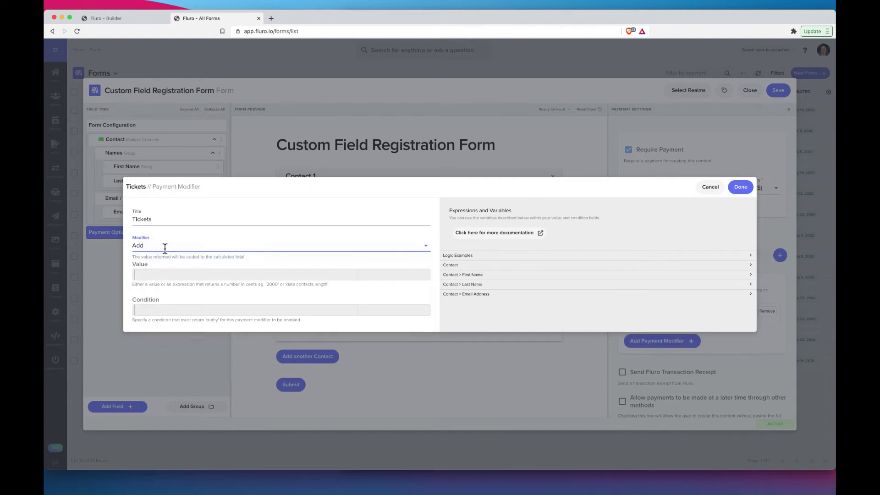
- Set the Tickets modifier's value to data.contact.length * 1500, using the Contact expression, and finish the modifier
left_click(169, 276)
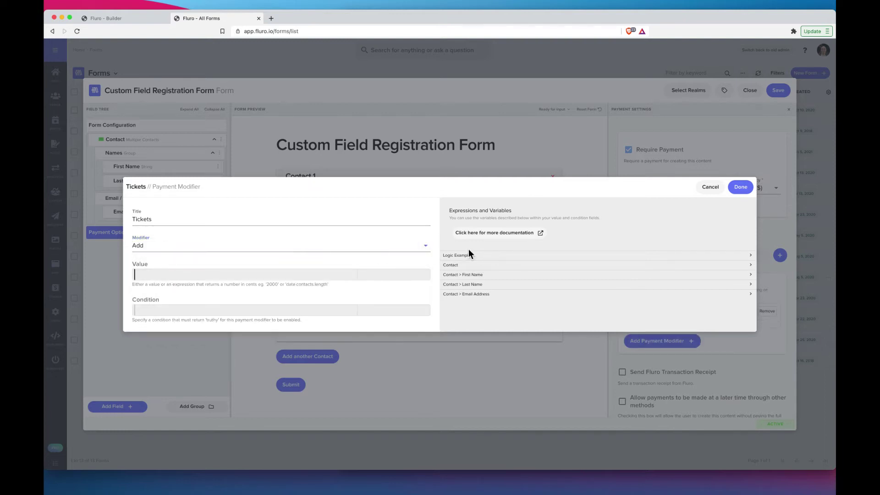
left_click(456, 266)
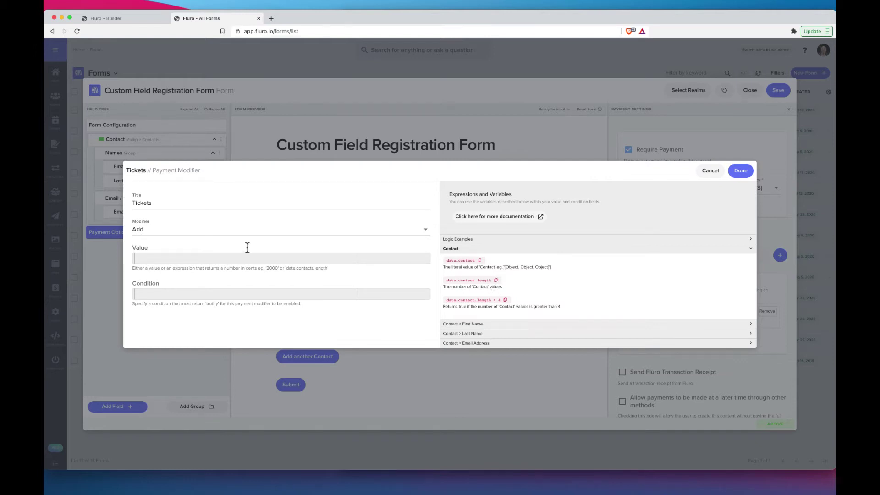
type("data.contact.length")
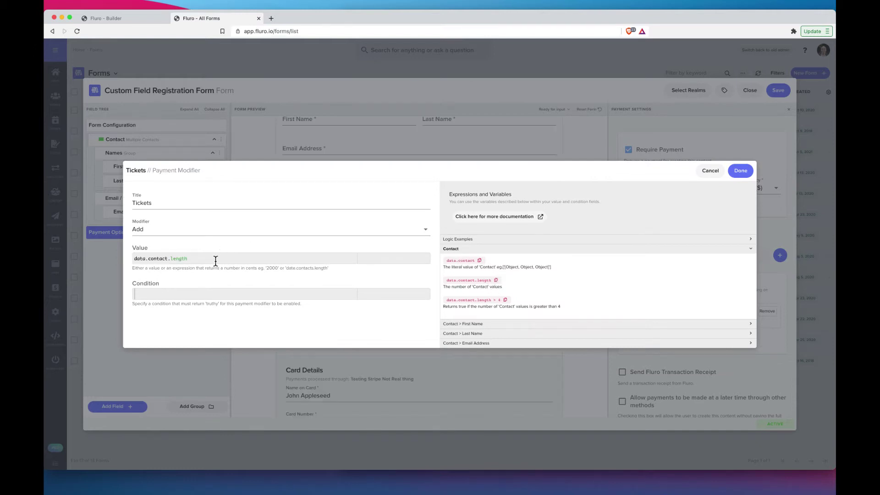
type("*")
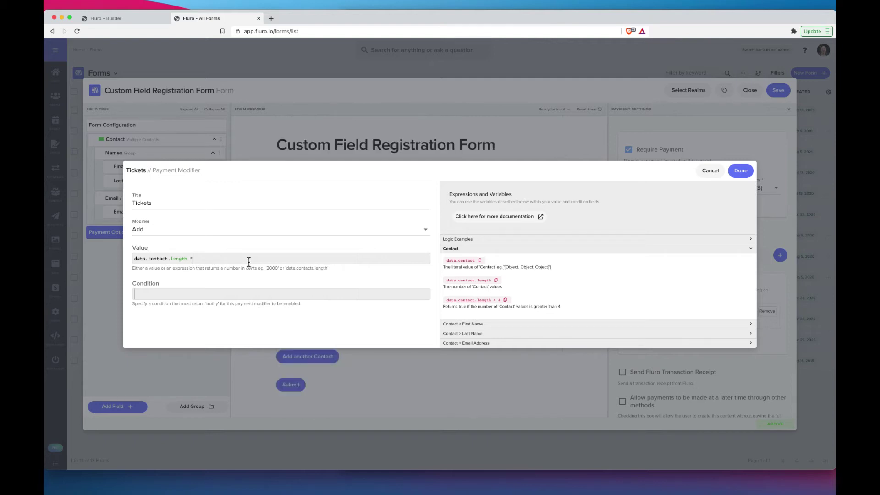
type(" 1500")
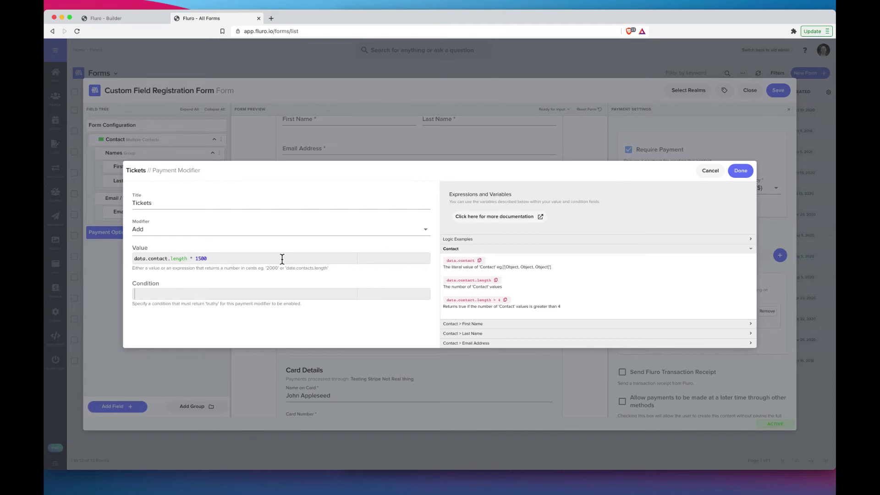
left_click_drag(134, 261, 187, 259)
left_click(187, 259)
left_click(740, 171)
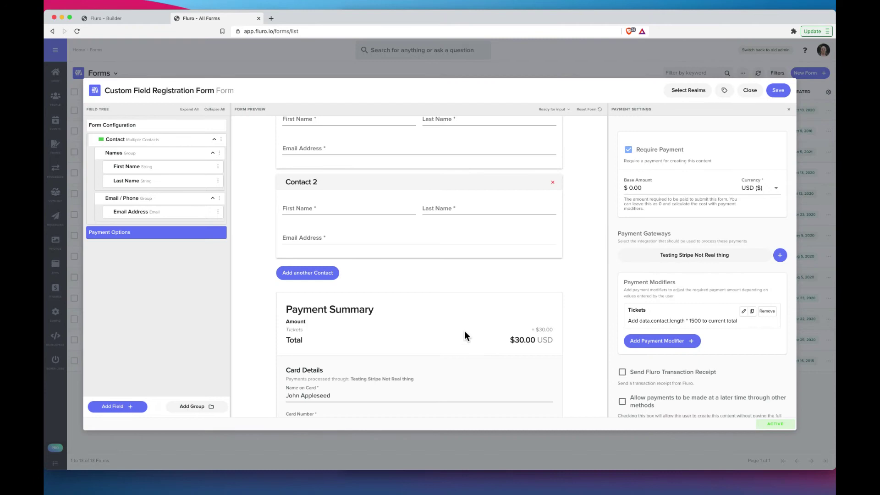
- Add three more contacts in the form preview and check the total in the payment summary
scroll(543, 327, "down", 3)
scroll(542, 328, "up", 2)
left_click(322, 240)
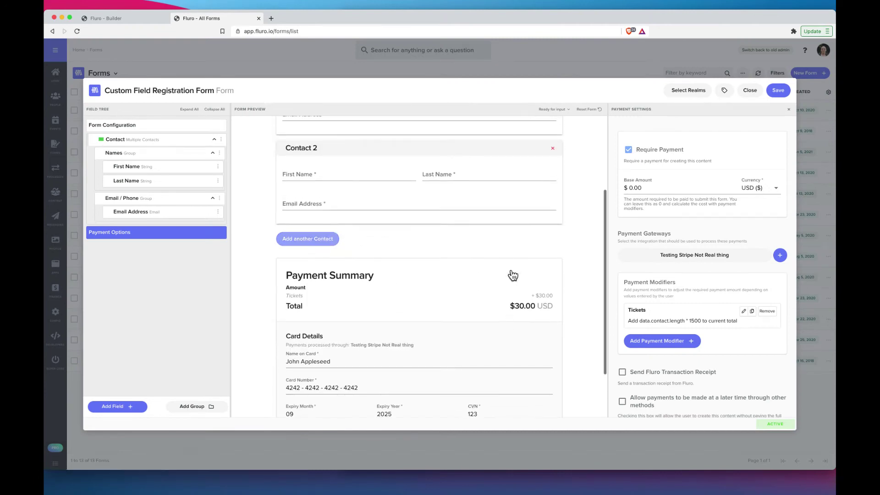
scroll(510, 270, "down", 2)
left_click(329, 223)
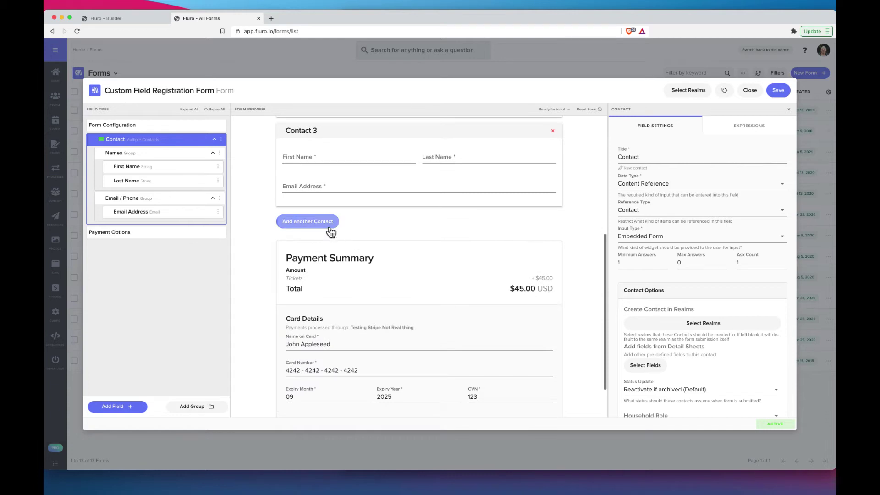
left_click(307, 311)
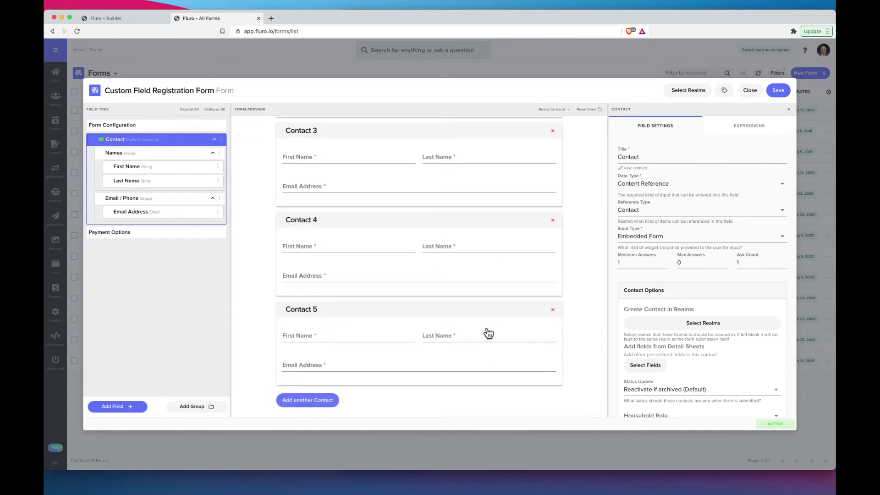
scroll(486, 328, "down", 3)
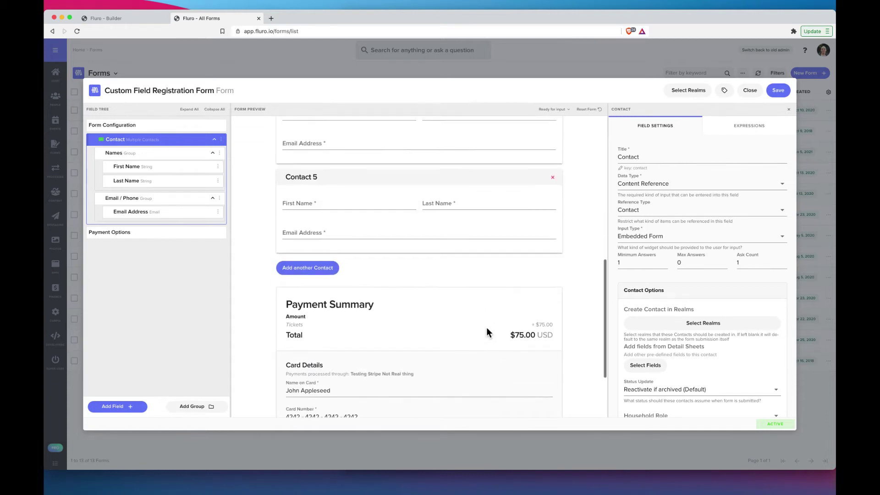
- Remove contacts 5, 4, 3 and 2 from the form preview, leaving only the first contact
left_click(551, 177)
left_click(553, 198)
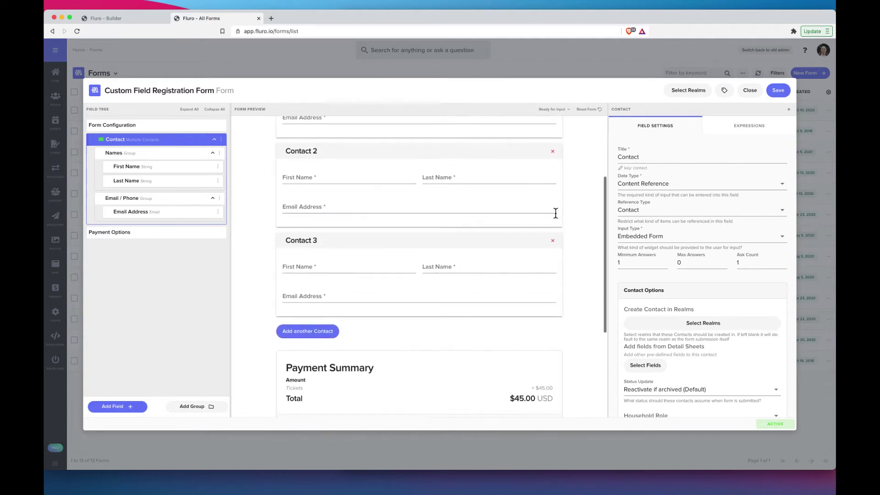
left_click(553, 241)
left_click(553, 266)
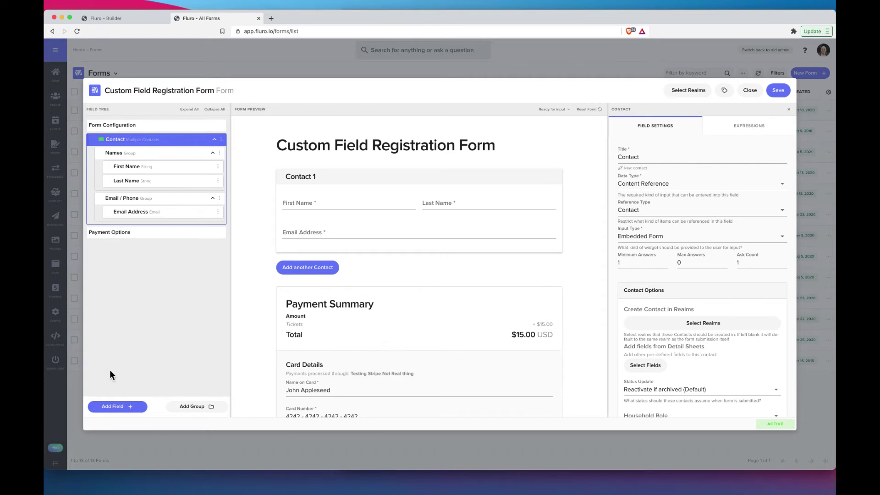
- Add a multiple choice field titled "Tshirt Size" and nest it inside the Contact field, below the Email / Phone group
left_click(117, 407)
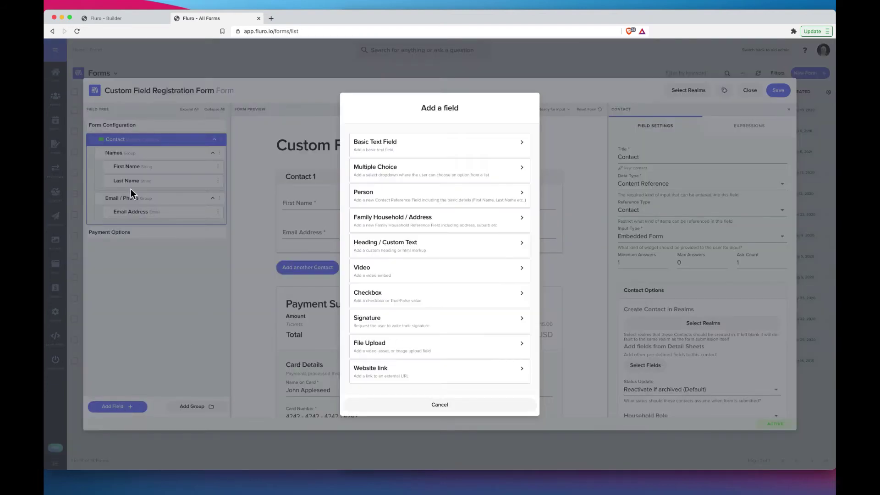
left_click(398, 167)
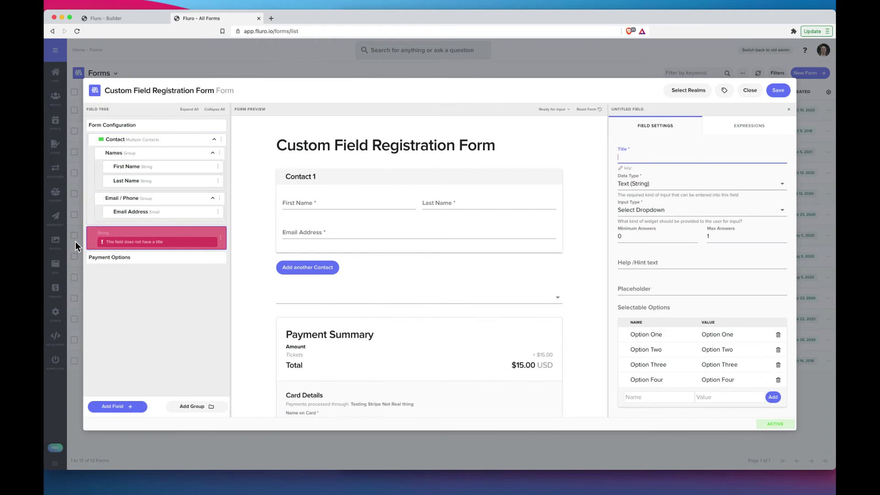
mouse_move(90, 238)
left_mouse_down()
mouse_move(95, 216)
mouse_move(99, 224)
left_mouse_up()
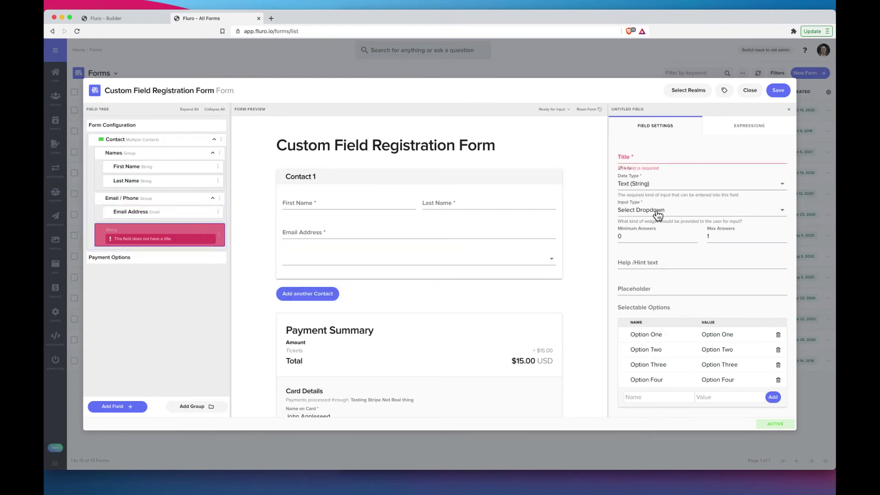
left_click(667, 153)
type("Tshirt Size")
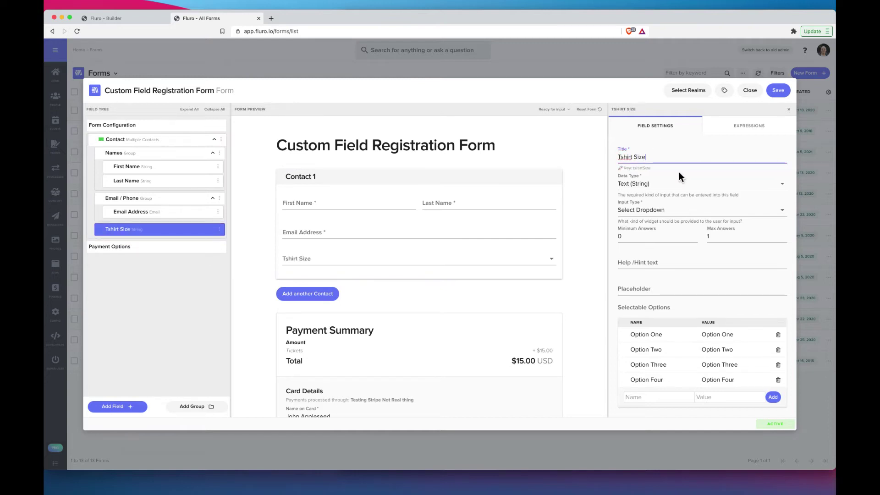
- Make the Tshirt Size field required by setting its minimum answers to 1
scroll(659, 210, "down", 1)
scroll(660, 210, "down", 2)
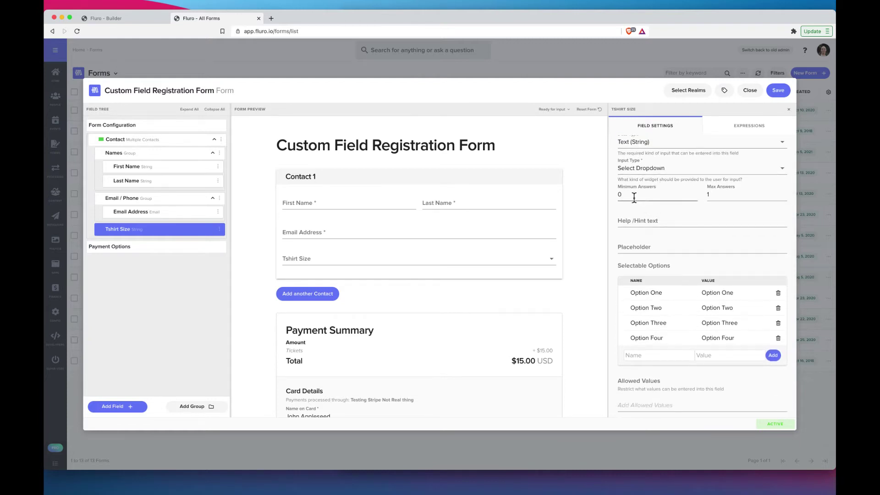
left_click(722, 194)
left_click(648, 194)
key("BackSpace")
type("1")
scroll(728, 195, "down", 2)
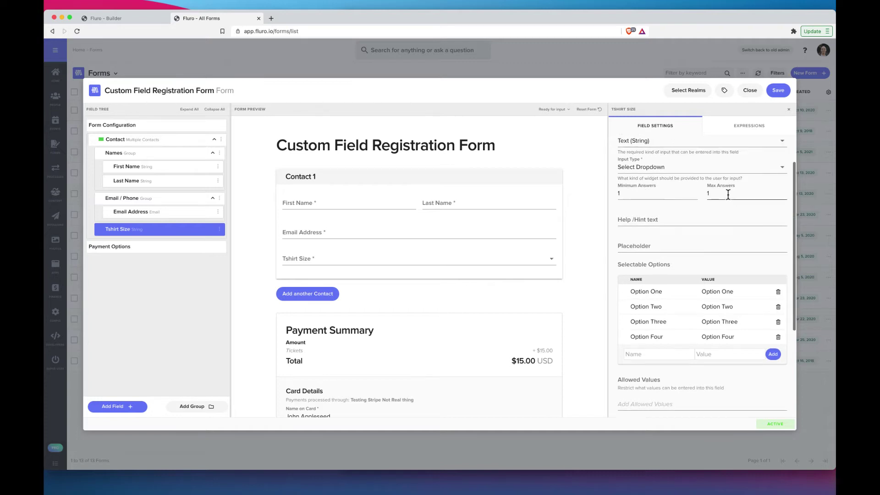
- Test the Tshirt Size dropdown in the form preview by choosing Option Two and then Option Three
left_click(489, 260)
left_click(439, 284)
left_click(445, 256)
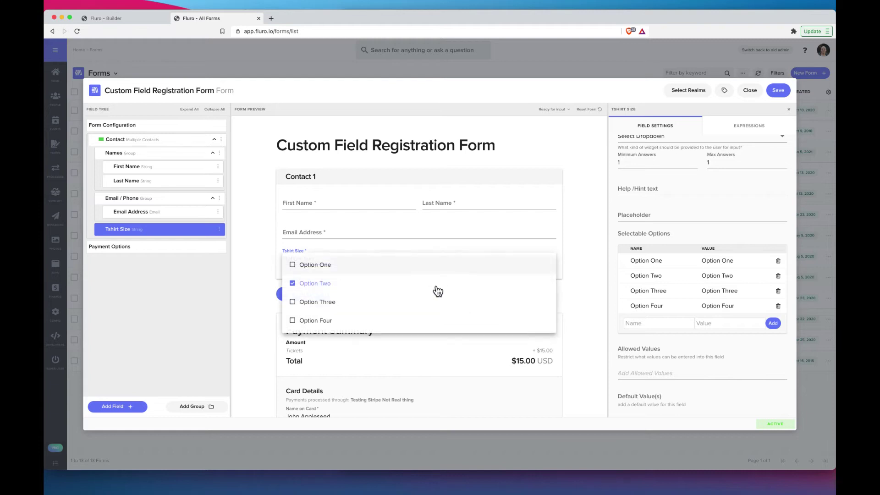
left_click(426, 303)
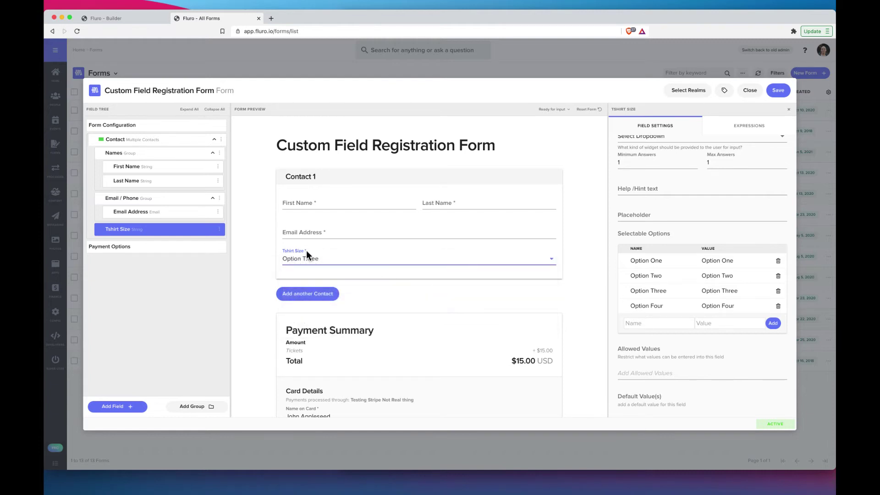
- Delete all four default selectable options from the Tshirt Size field
left_click(777, 259)
left_click(777, 258)
left_click(777, 259)
left_click(777, 259)
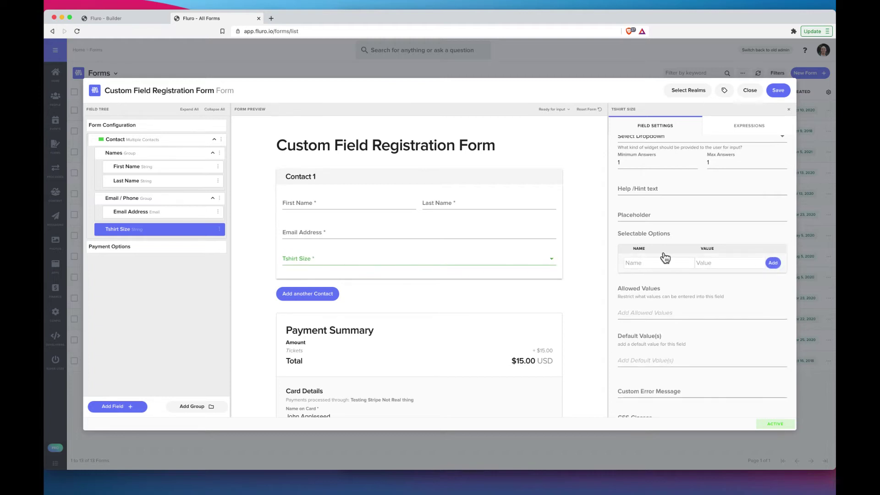
- Add the selectable options Small, Medium, Large and Extra Large to Tshirt Size and check them in the preview dropdown
type("Small")
key("Return")
type("Medium")
key("Return")
type("LArge")
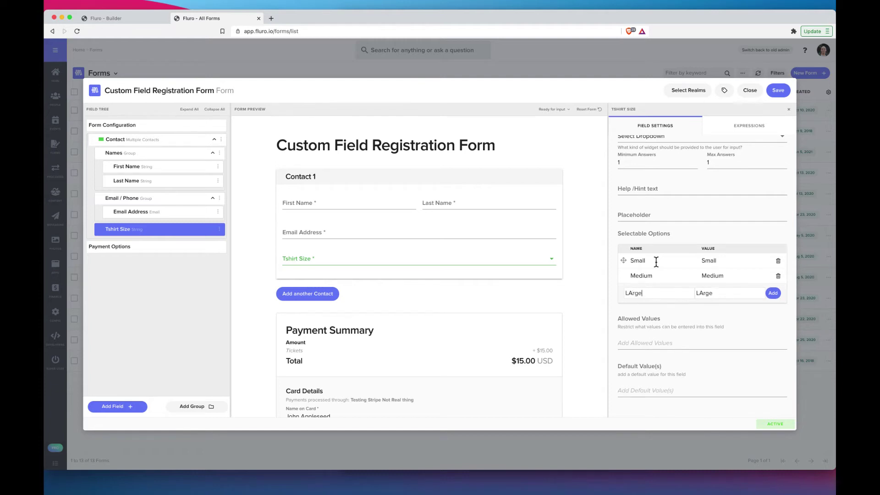
key("Return")
type("Ex")
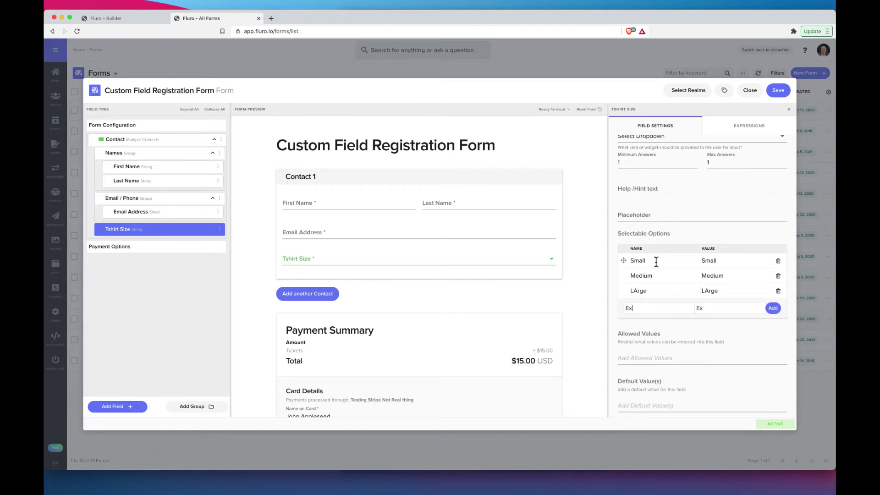
type("tra Large")
left_click(708, 290)
key("BackSpace")
type("a")
left_click(774, 309)
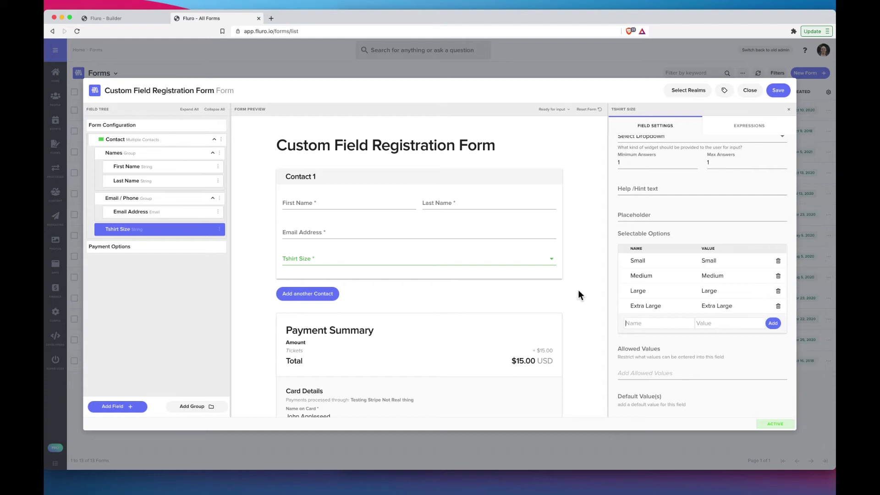
left_click(525, 266)
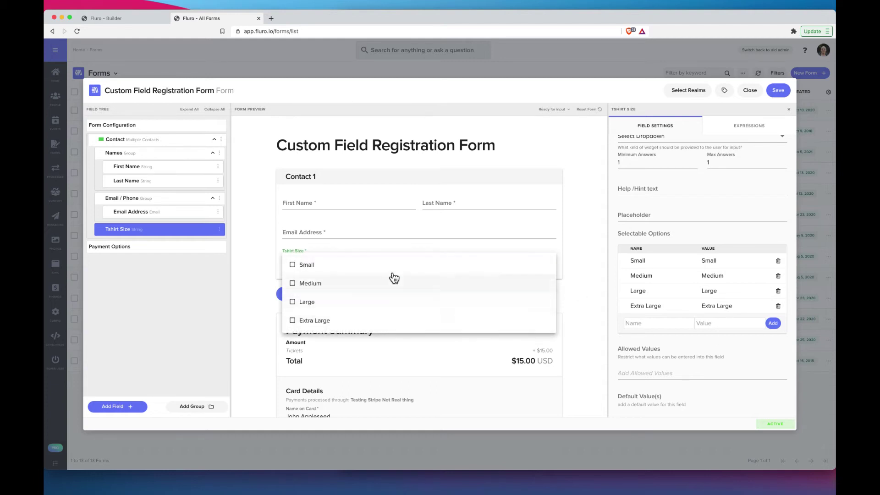
left_click(582, 239)
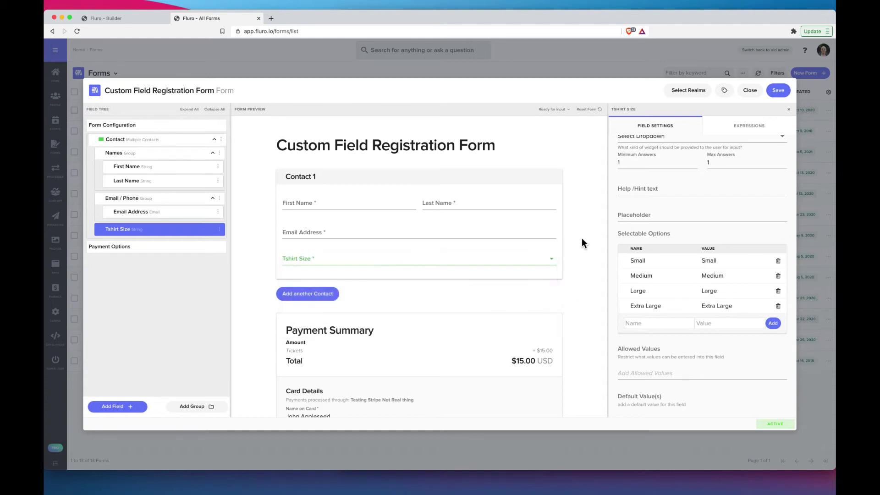
- Add a checkbox field titled "I would like a tshirt" to Contact and place it above Tshirt Size
left_click(110, 406)
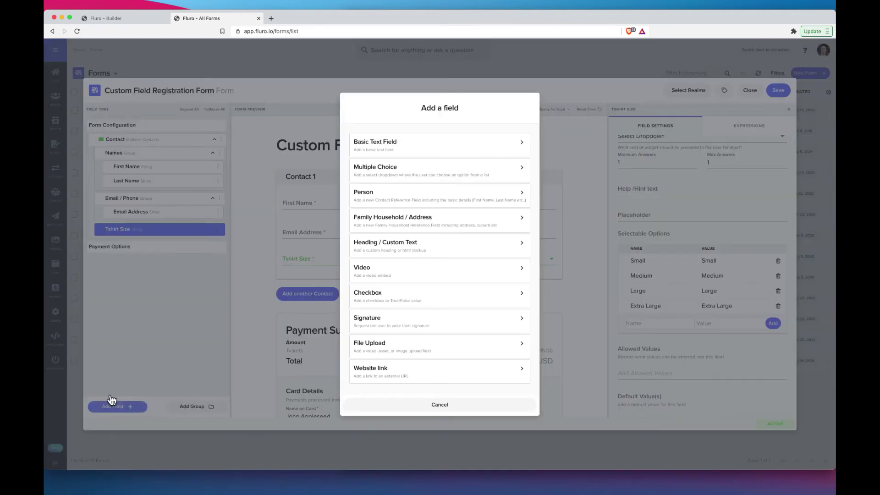
left_click(390, 295)
type("I")
key("BackSpace")
type("I would like a tshirt")
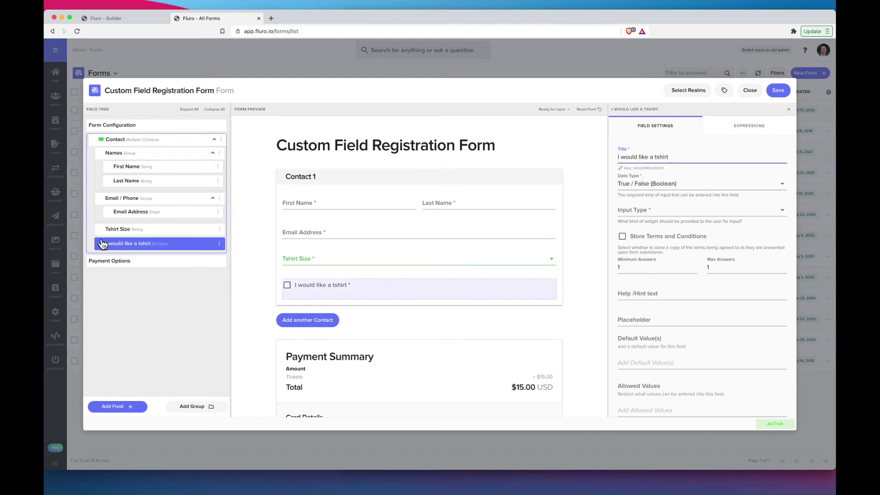
left_click_drag(99, 243, 159, 250)
- Show the Tshirt Size field only if model.iwouldlikeatshirt is true, using the expression offered for the checkbox field
left_click(158, 247)
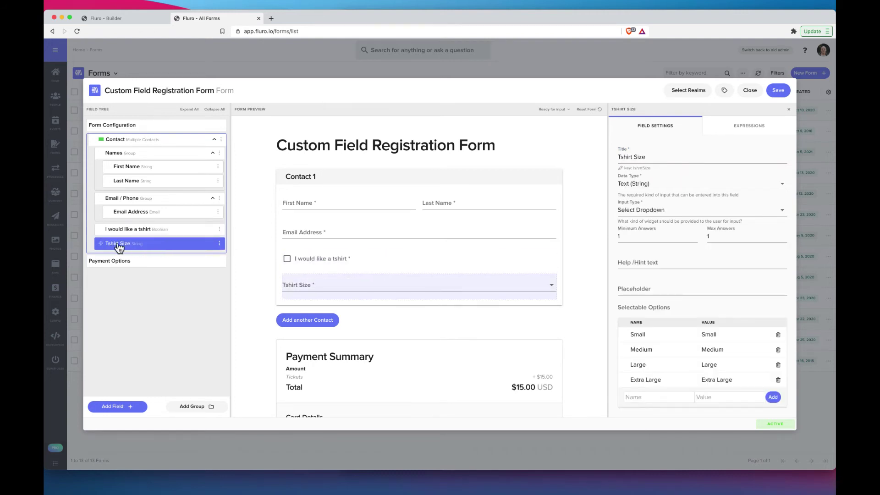
left_click(763, 124)
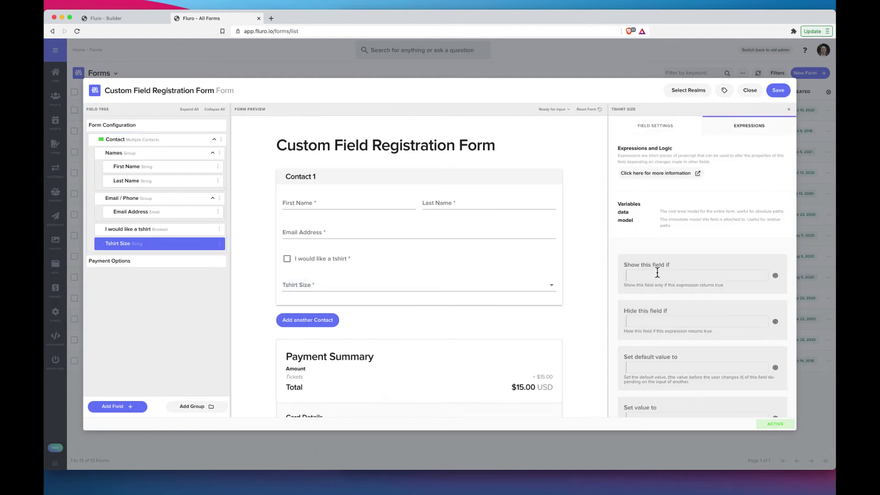
left_click(775, 276)
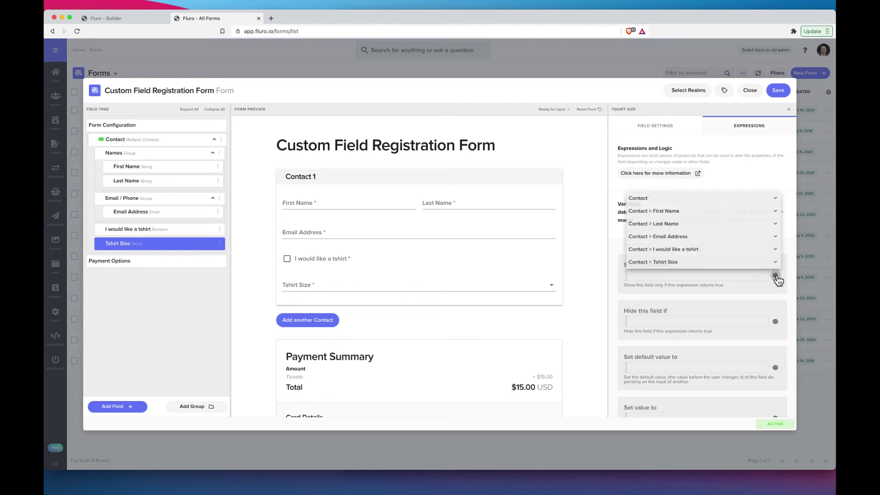
left_click(669, 249)
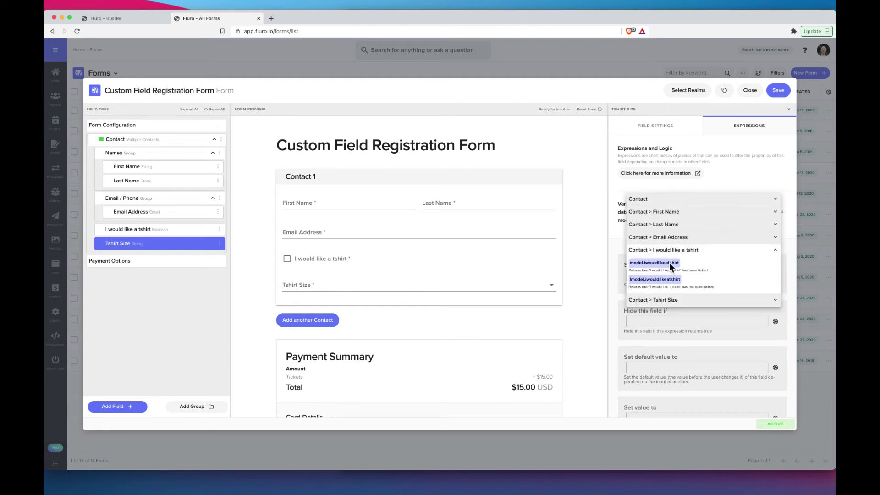
left_click(663, 263)
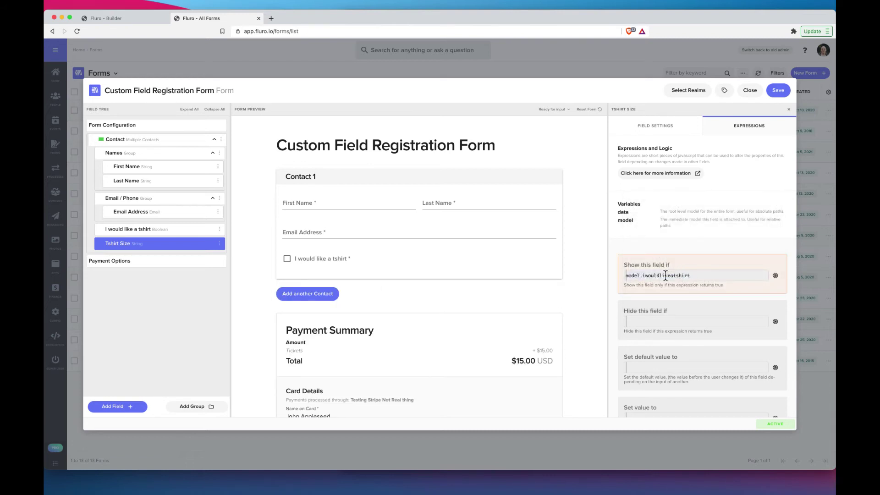
- Toggle the "I would like a tshirt" checkbox on and off in the form preview to test the conditional Tshirt Size field
left_click(287, 260)
left_click(288, 259)
left_click(287, 260)
left_click(287, 259)
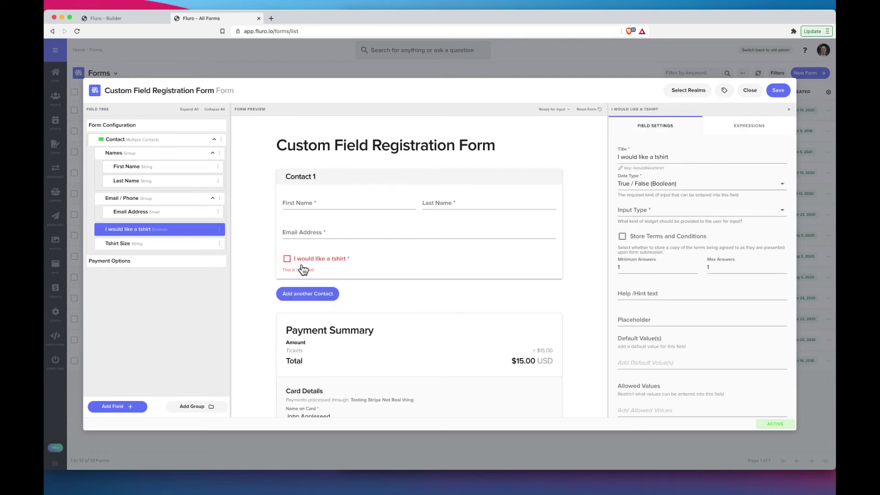
- Tick "I would like a tshirt" for Contact 1 in the preview, choose size Extra Large, and review the payment summary
left_click(287, 260)
left_click(329, 285)
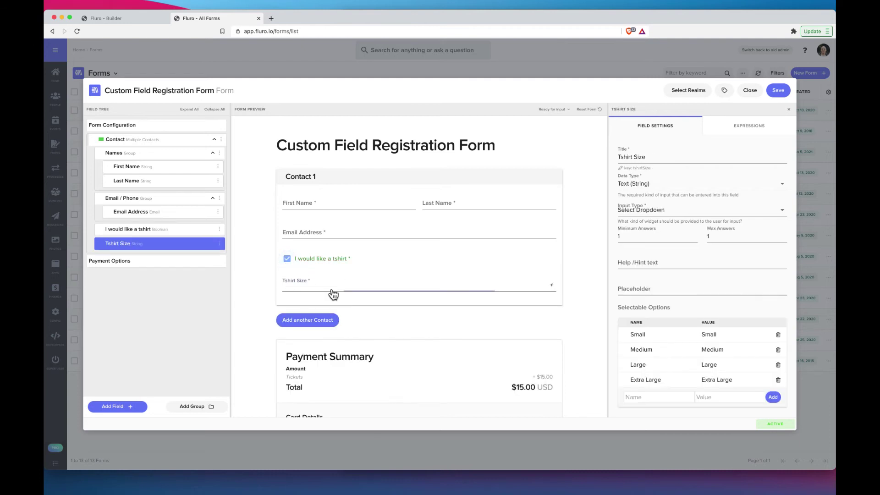
left_click(345, 328)
left_click(348, 287)
left_click(332, 348)
scroll(568, 254, "down", 5)
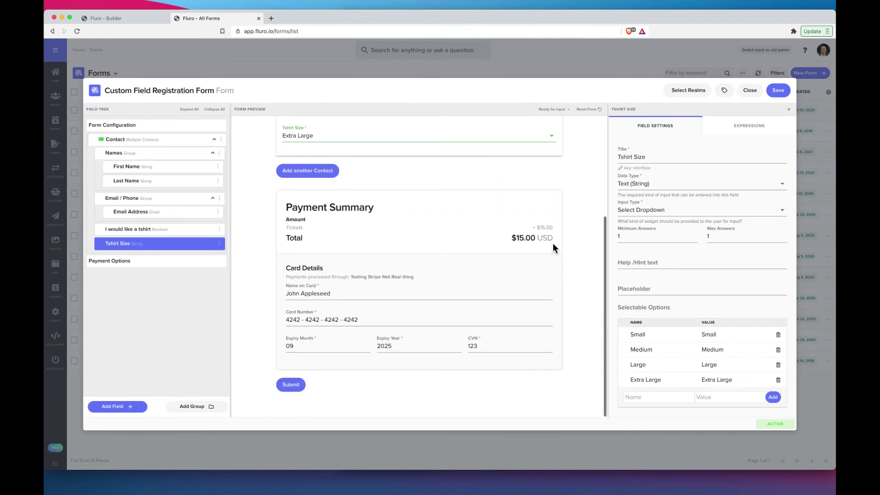
scroll(450, 195, "up", 2)
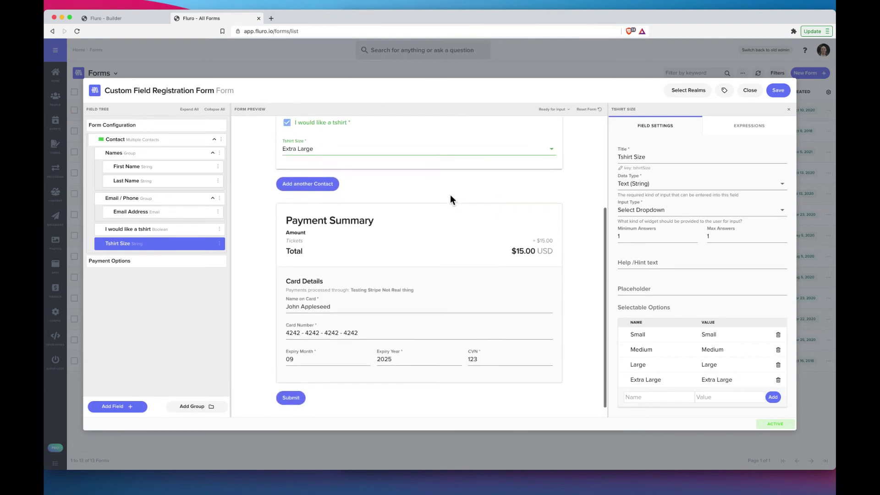
scroll(450, 199, "up", 3)
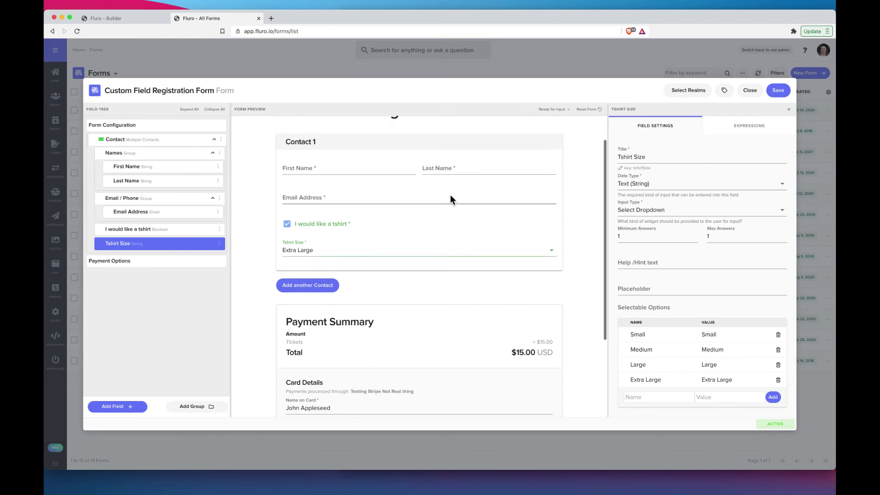
- Add a second payment modifier titled "Tshirts" that uses the Add operation
left_click(169, 261)
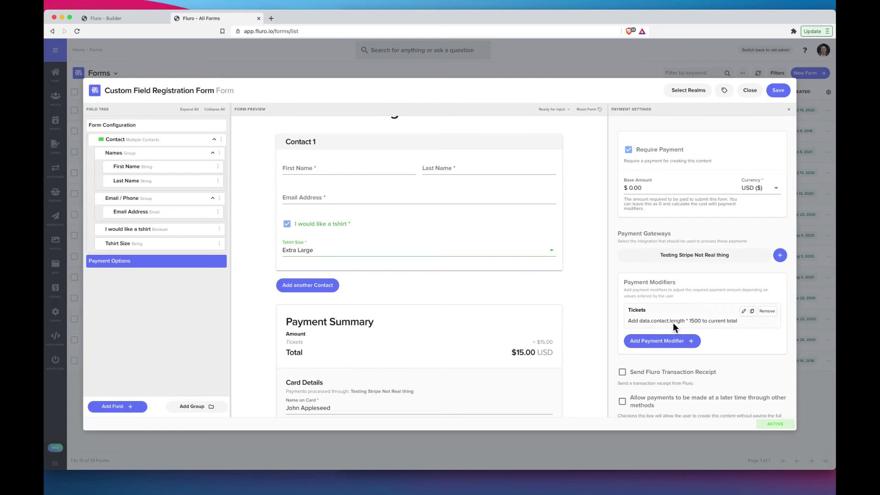
left_click(665, 343)
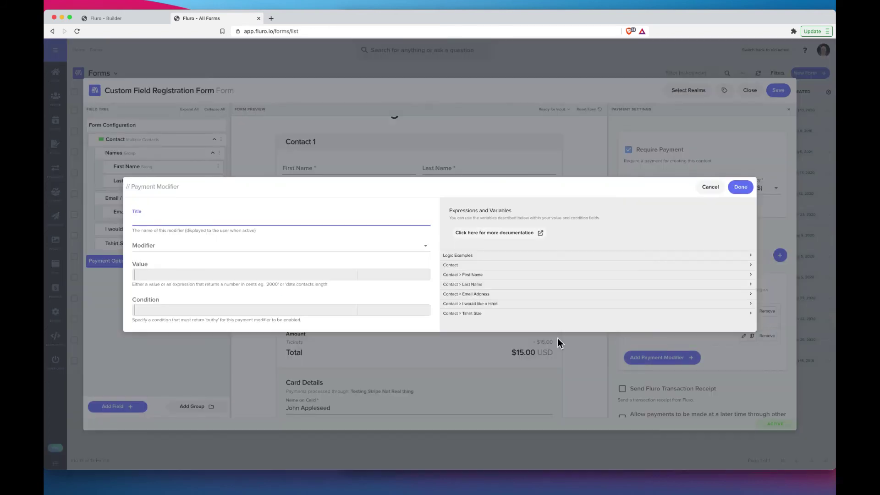
type("Tshirts")
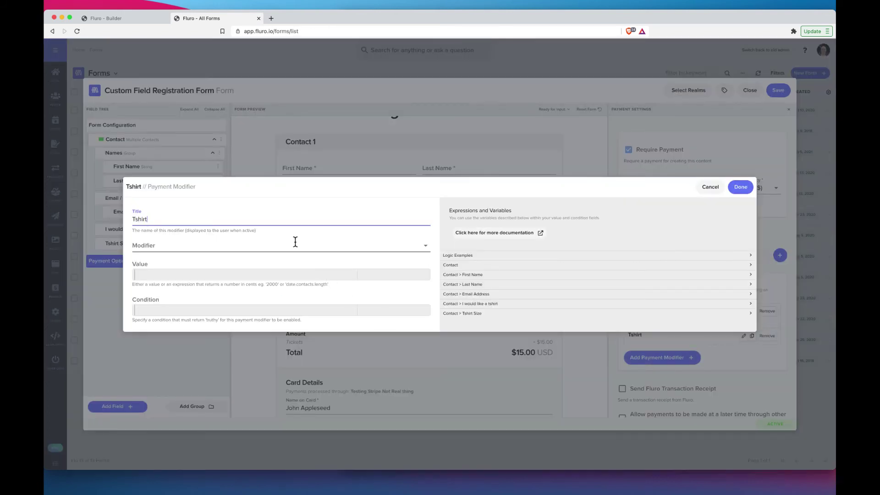
left_click(221, 245)
left_click(202, 252)
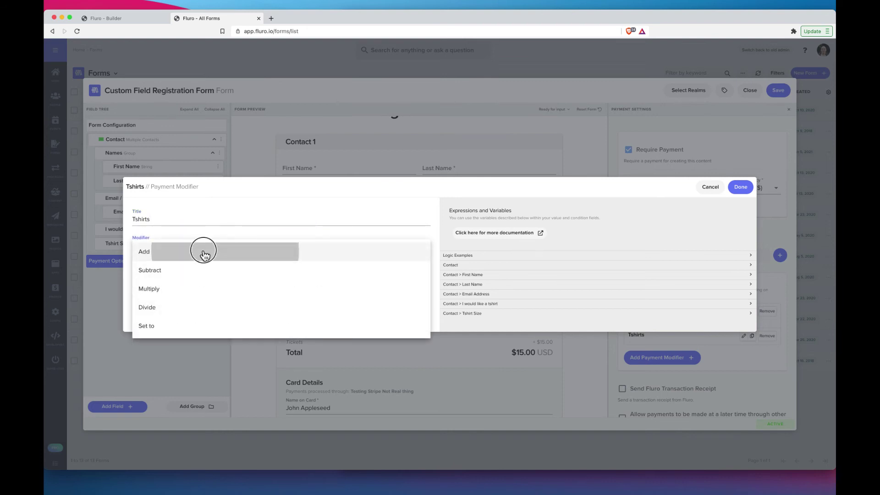
- Fill the Tshirts modifier's value with the expression offered for the checkbox field, matchInArray(data.contact, 'iwouldlikeatshirt', true).length
left_click(182, 273)
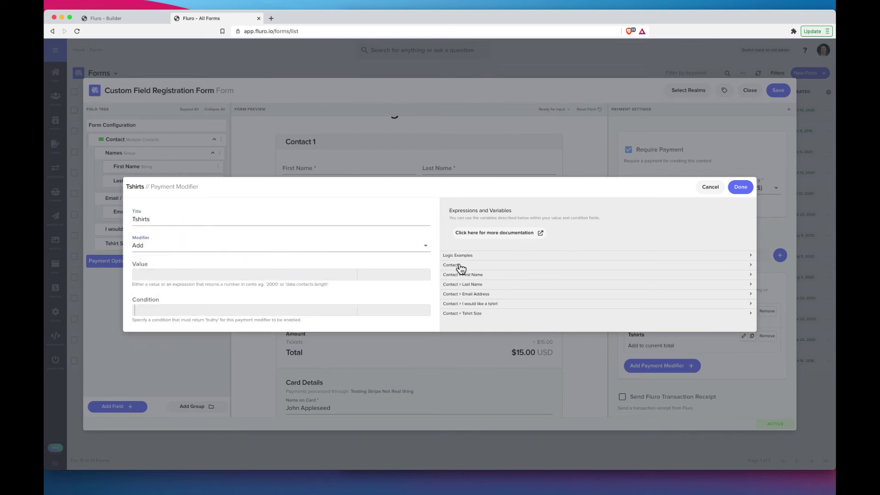
left_click(490, 304)
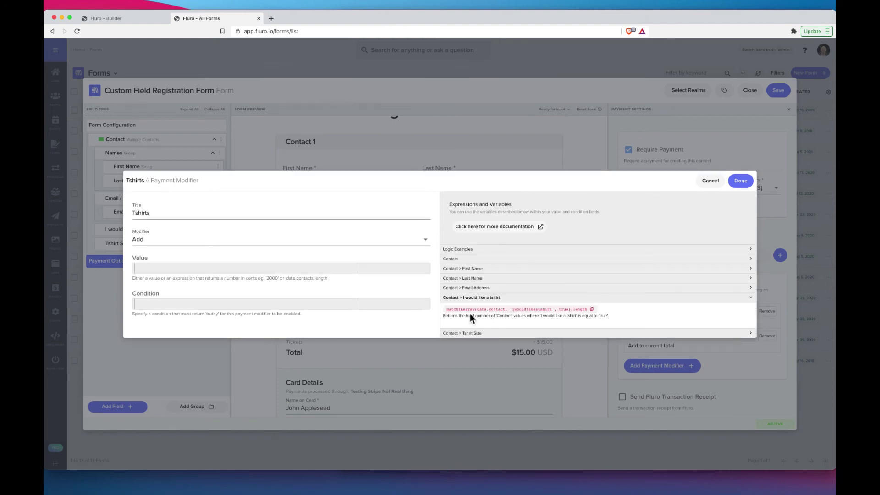
left_click(592, 309)
left_click(216, 265)
key("super+v")
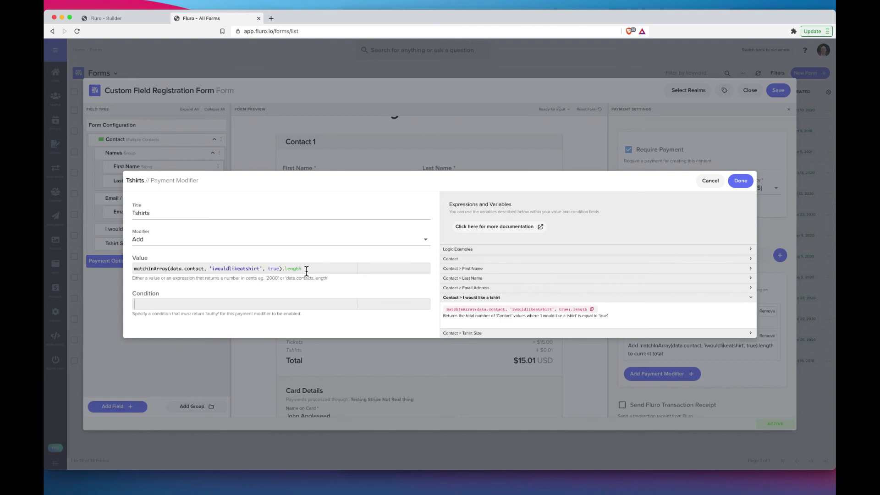
- Multiply the Tshirts modifier's value expression by 2000 and finish editing the payment modifier
left_click_drag(307, 270, 141, 269)
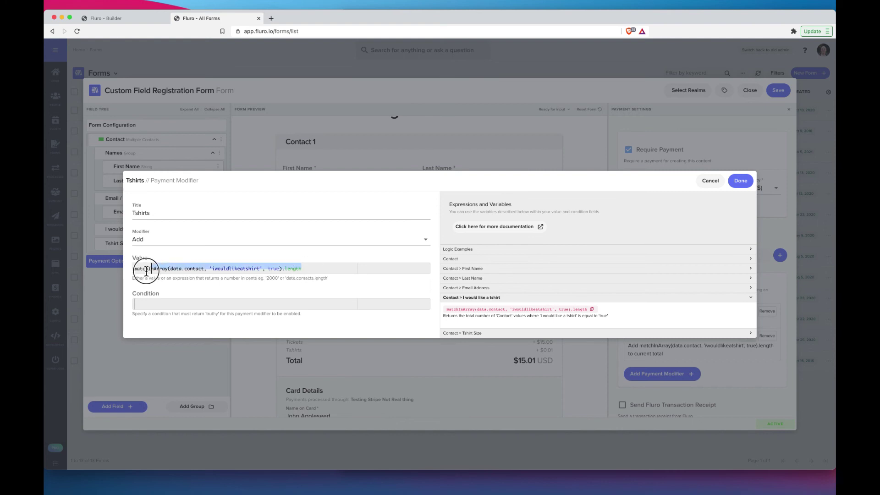
left_click(351, 265)
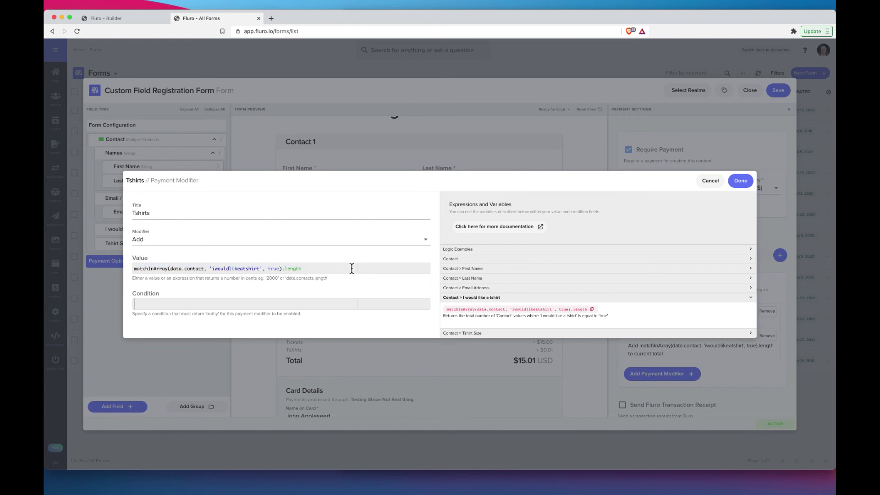
type("* ")
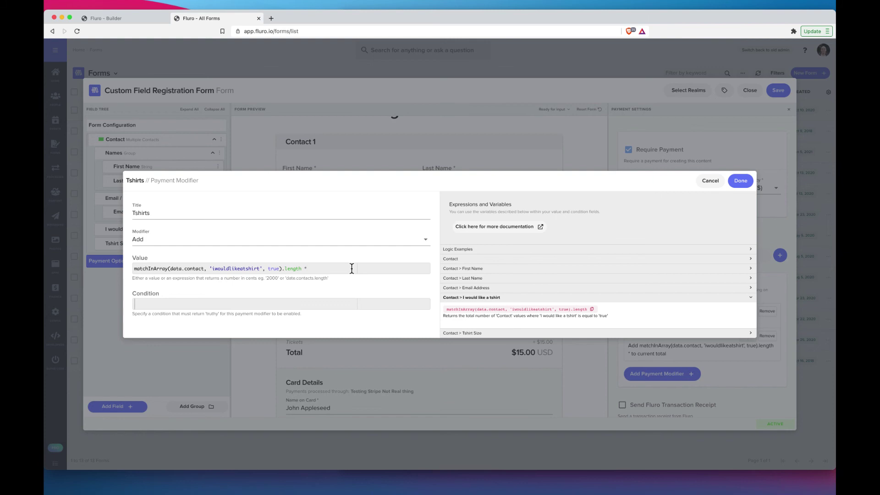
type("2000")
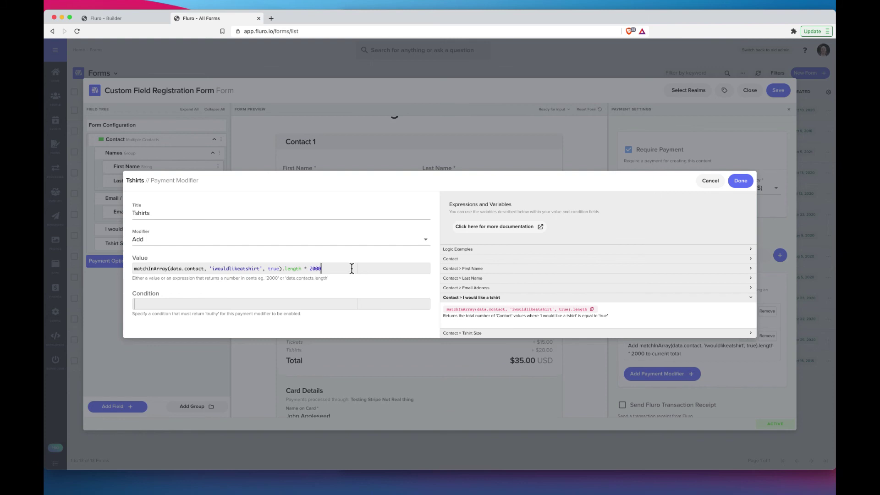
left_click(743, 182)
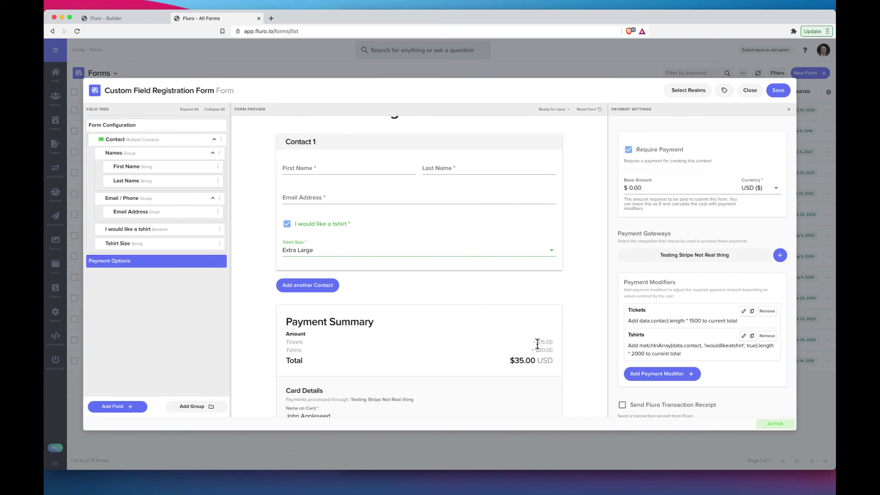
- Add a second contact in the form preview, tick "I would like a tshirt" for it, and review the payment summary
left_click(323, 288)
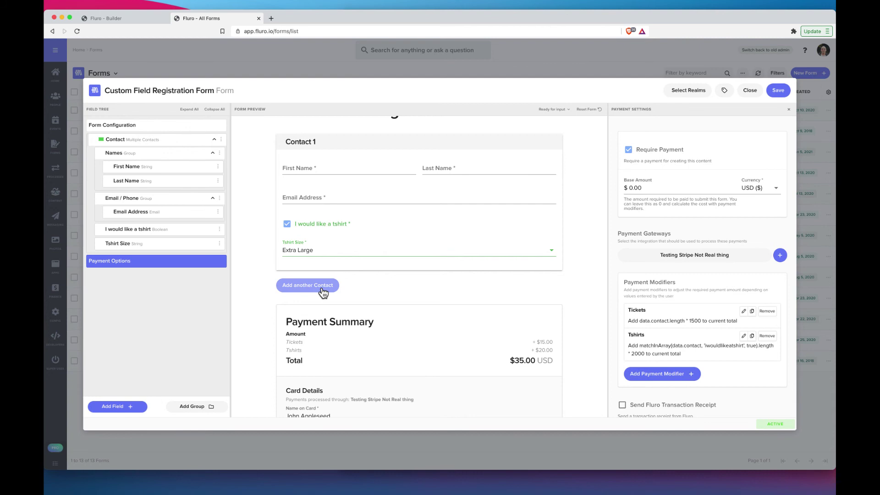
scroll(447, 320, "down", 4)
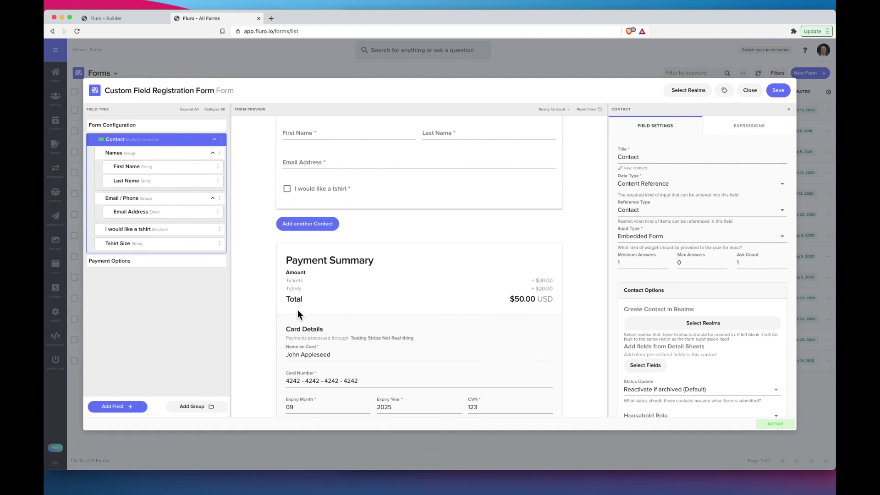
left_click(287, 189)
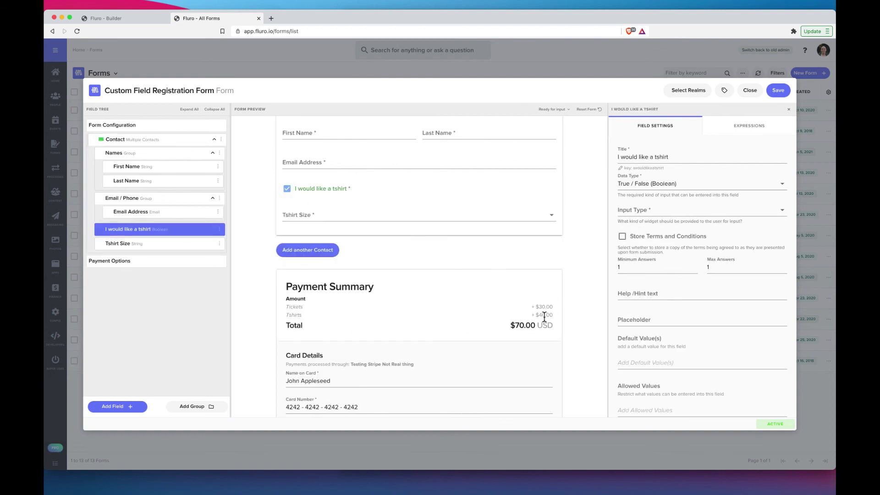
scroll(453, 276, "down", 1)
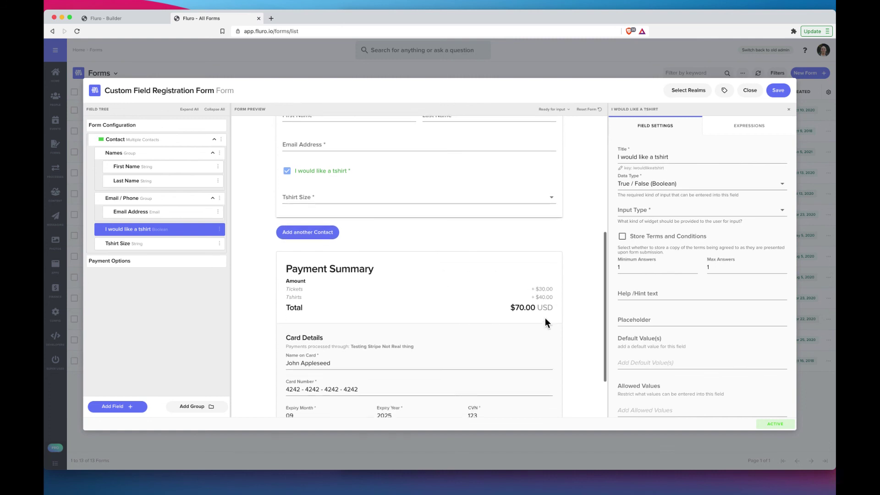
scroll(540, 279, "up", 3)
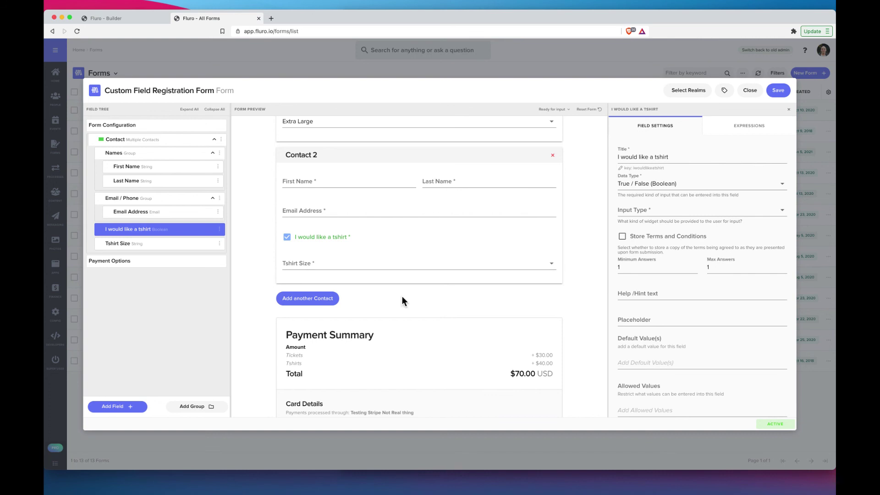
- Assign the form to the Wakanda Baptist Church realm and save it
left_click(688, 91)
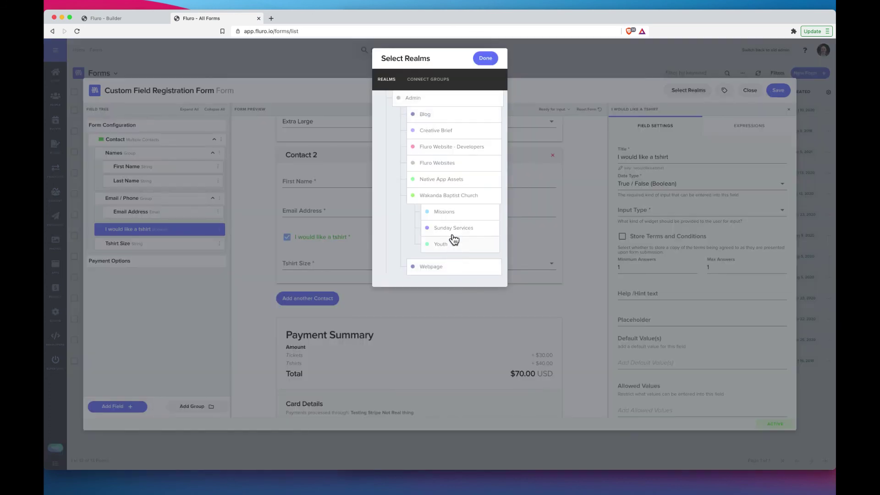
left_click(462, 196)
left_click(485, 58)
left_click(776, 91)
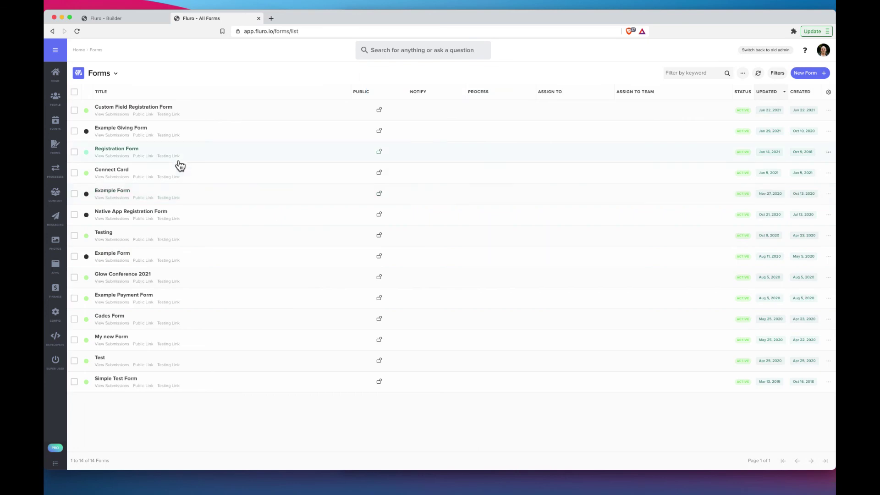
- Open the shared web page of the Custom Field Registration Form, test adding two more contacts, and return to the forms list
left_click(828, 110)
left_click(793, 114)
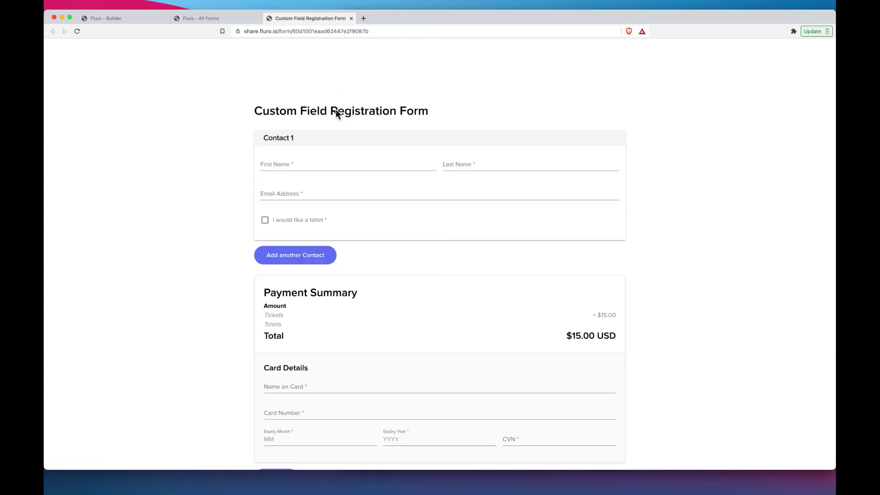
left_click(328, 260)
scroll(323, 275, "down", 3)
left_click(322, 283)
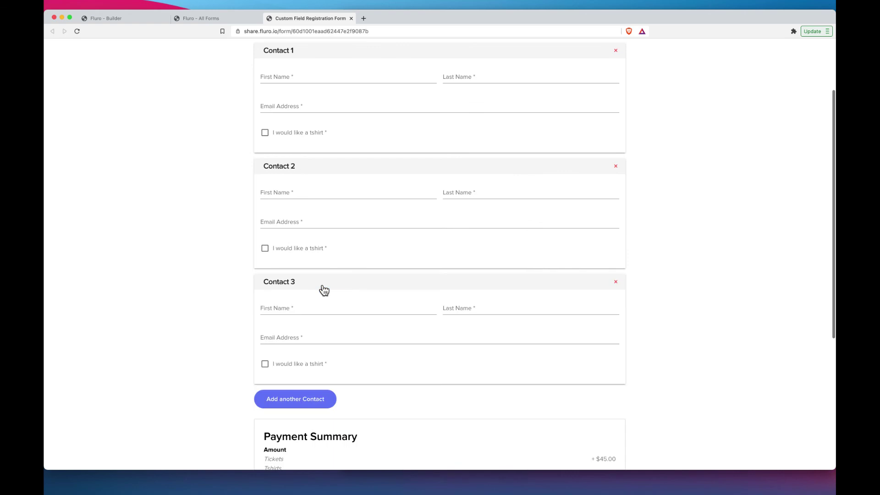
scroll(416, 156, "up", 3)
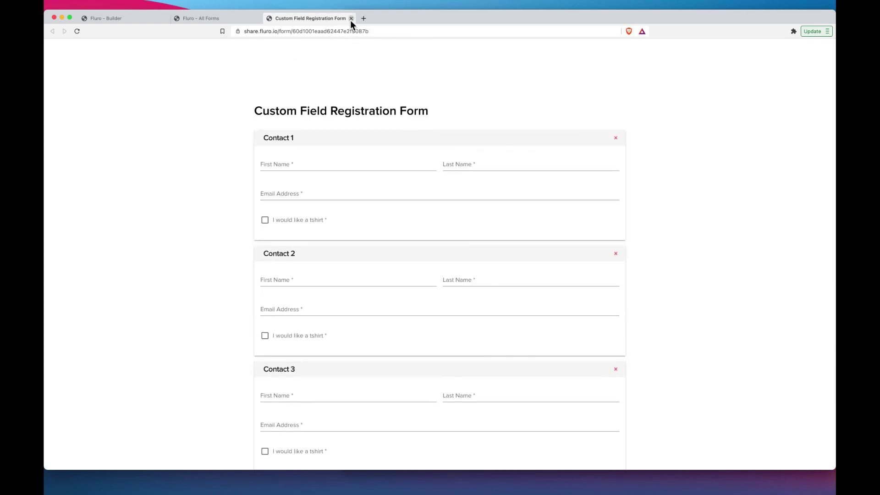
left_click(214, 17)
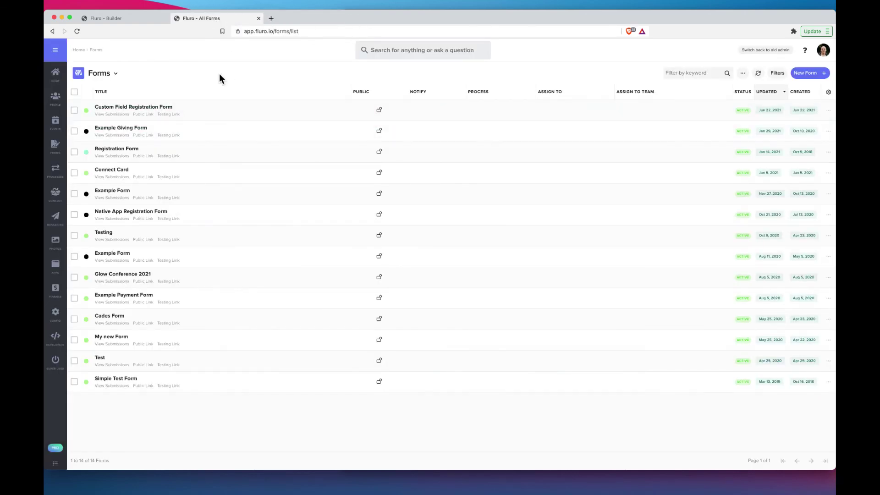